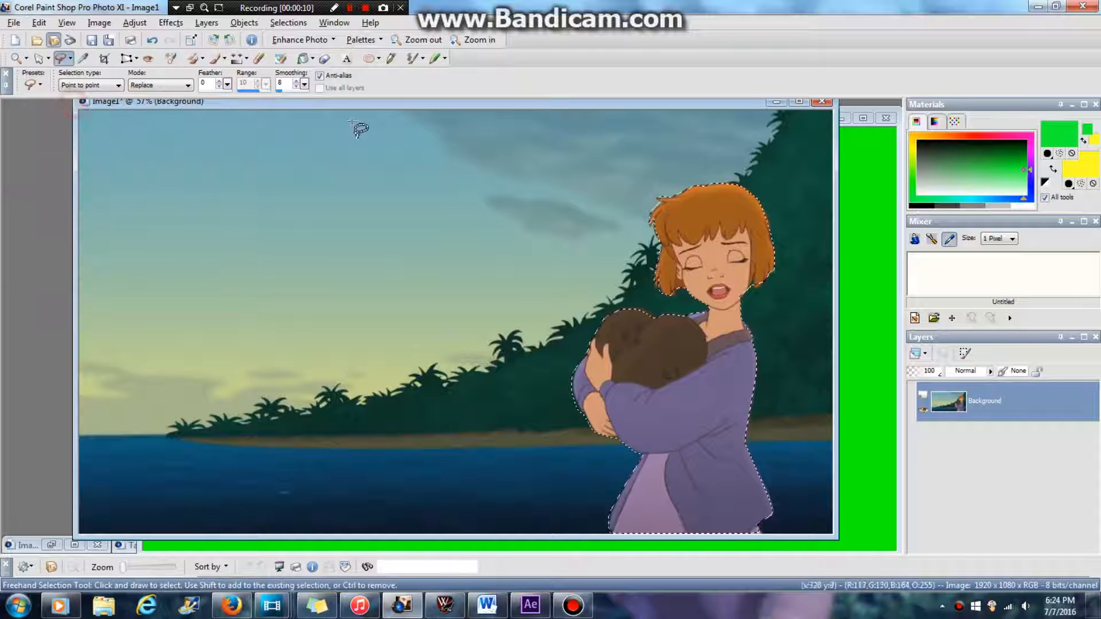
# - Minimize the Image1 window and paste the copied character cutout into the green Jane Mask 1 image as a new layer
pyautogui.click(776, 102)
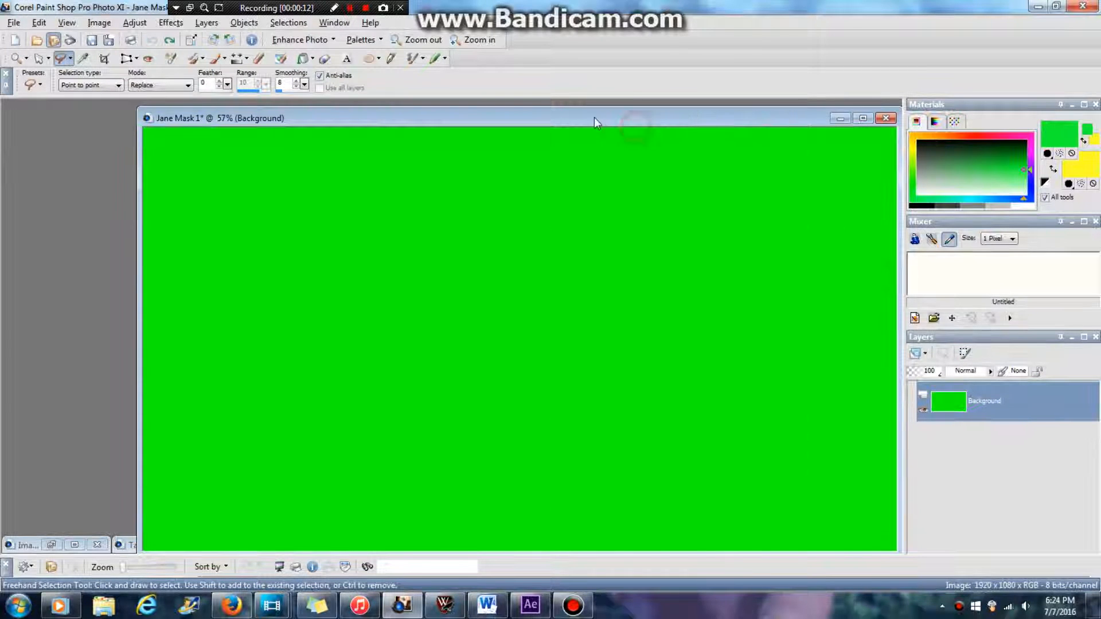
pyautogui.moveTo(596, 123); pyautogui.dragTo(516, 112)
pyautogui.click(49, 24)
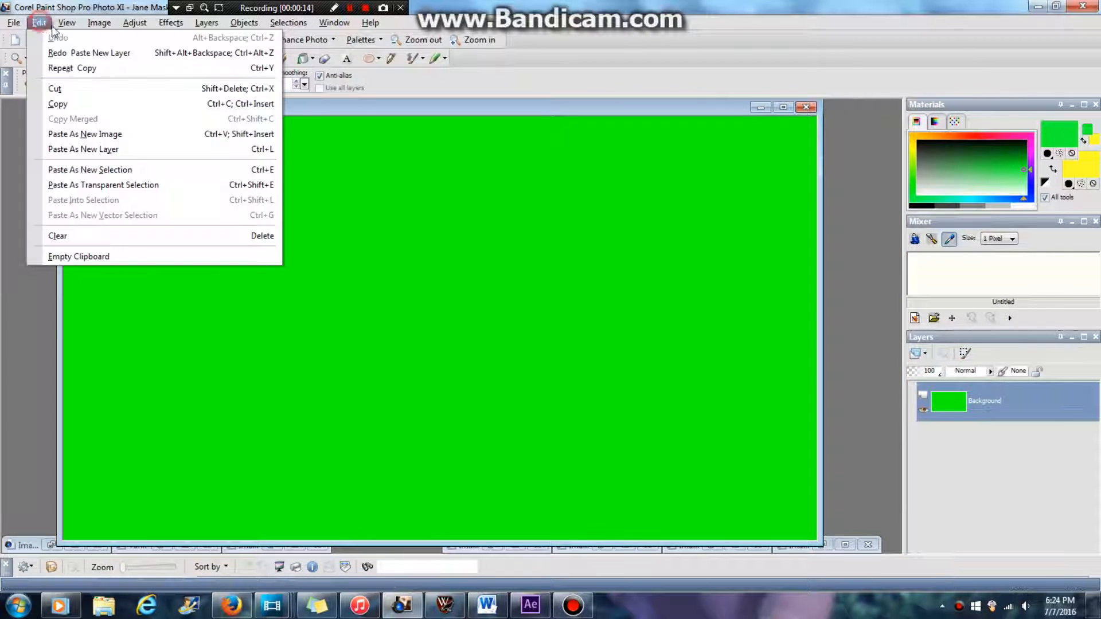
pyautogui.click(103, 149)
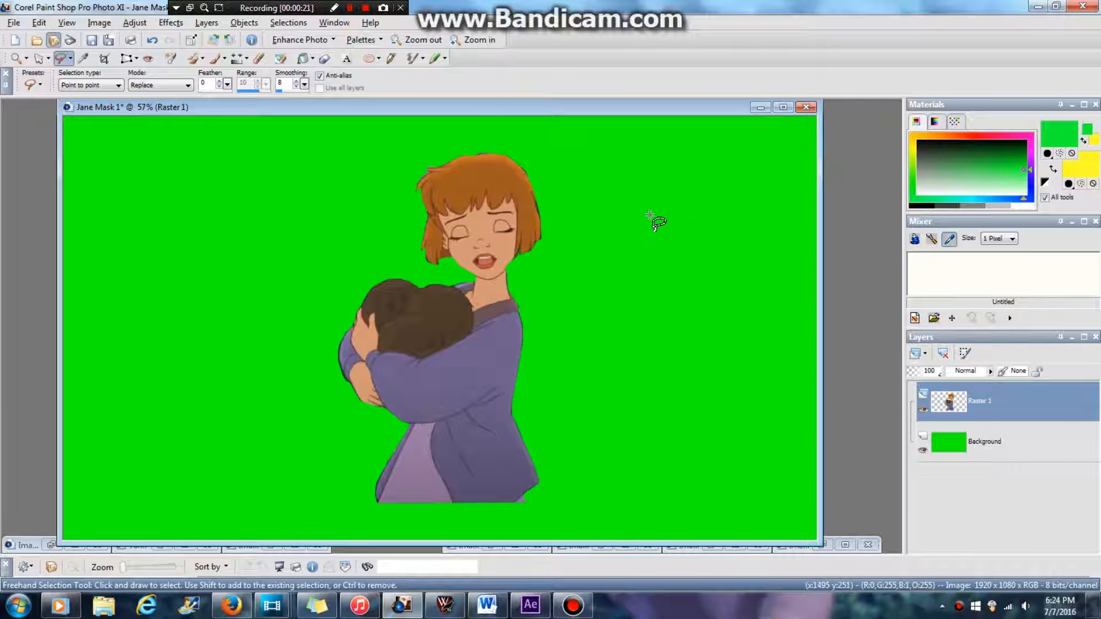
pyautogui.click(14, 22)
pyautogui.click(56, 132)
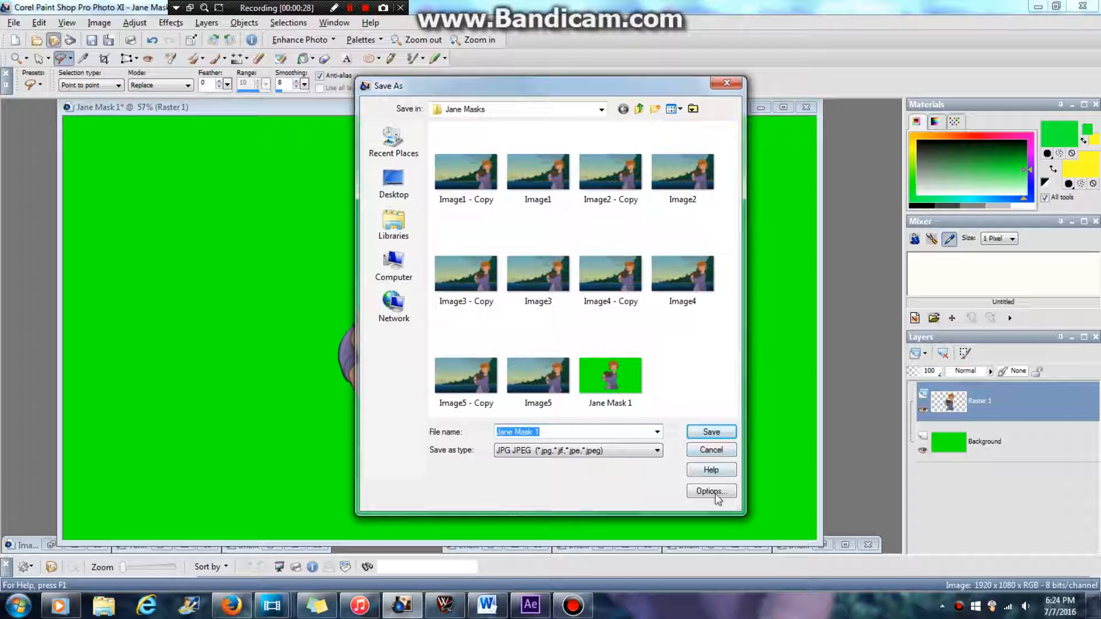
pyautogui.click(726, 82)
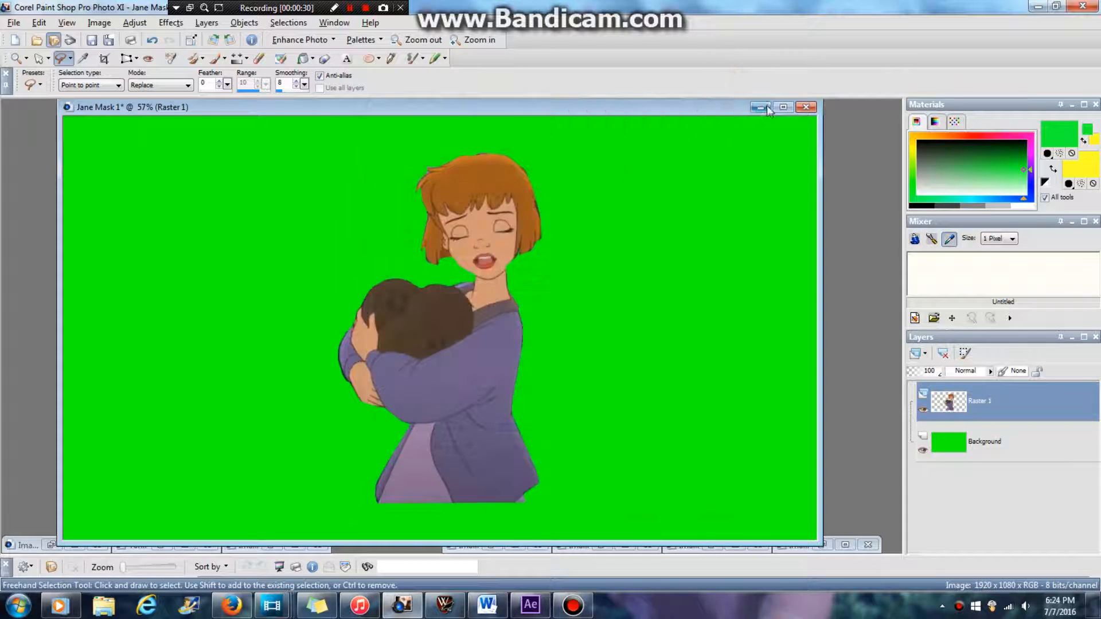
pyautogui.click(762, 108)
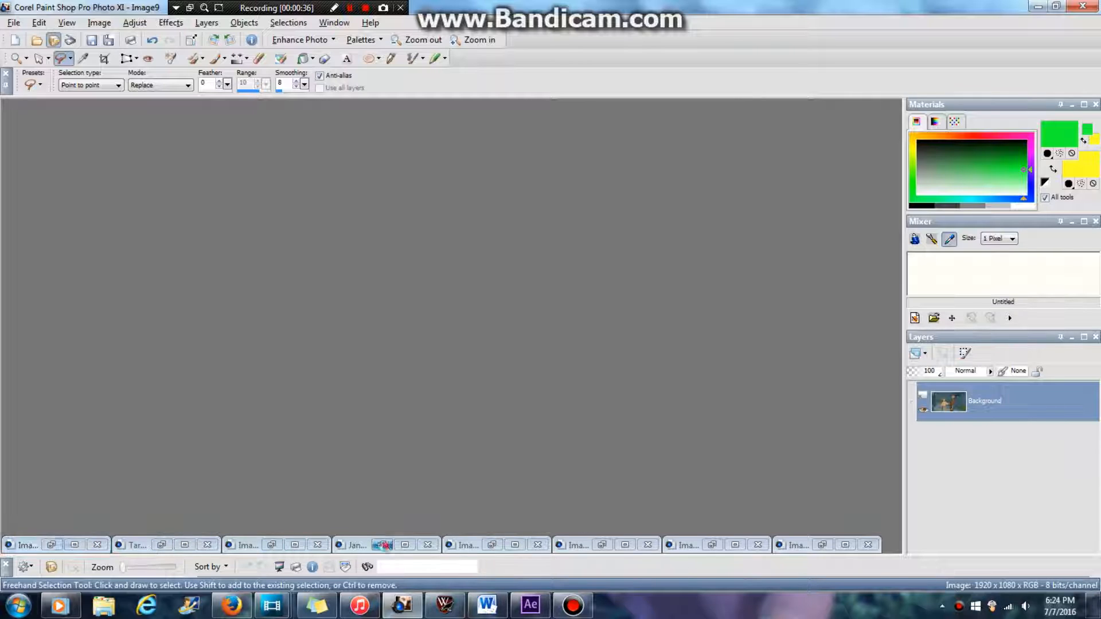
pyautogui.click(381, 545)
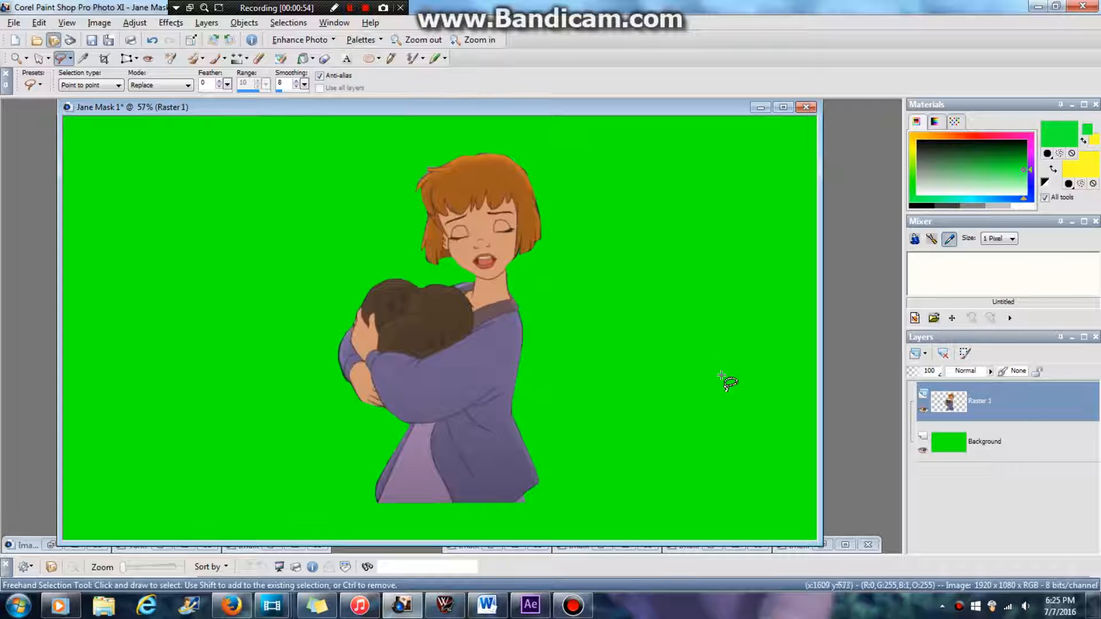
# - Switch to the Untitled Movie Studio project with the island clip and browse for media in the Masking Pictures folder inside Oncie Punzie
pyautogui.moveTo(272, 605)
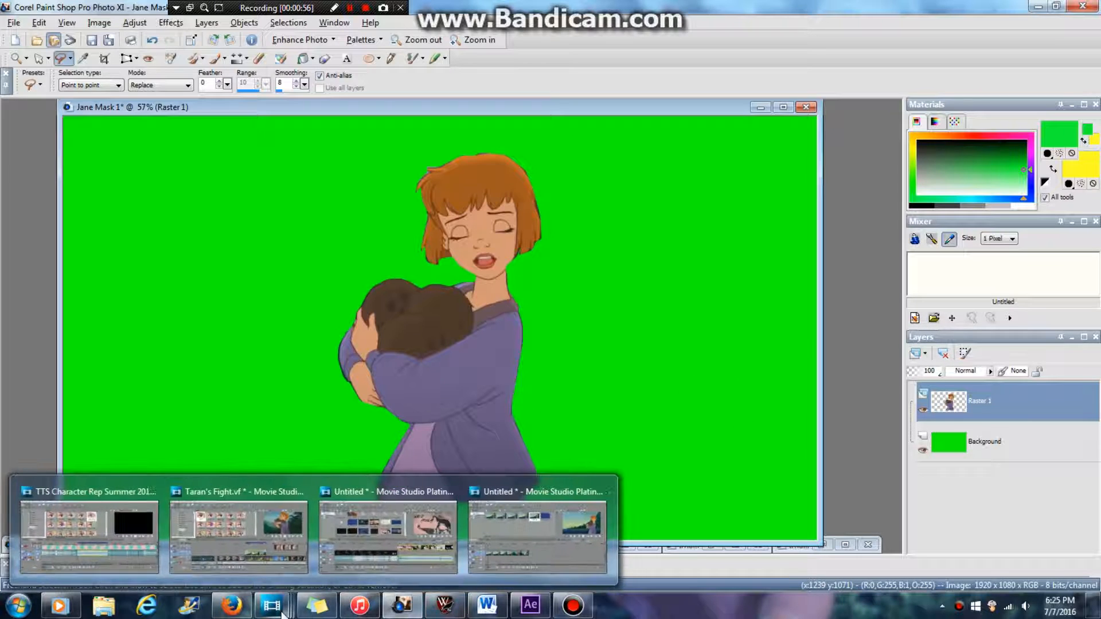
pyautogui.click(579, 548)
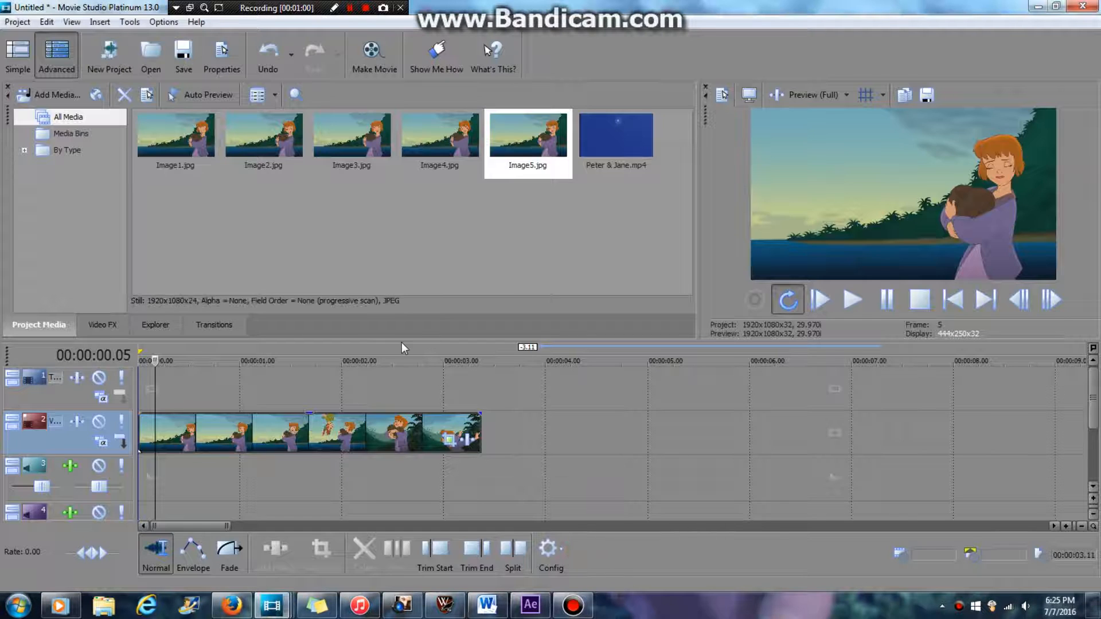
pyautogui.click(157, 63)
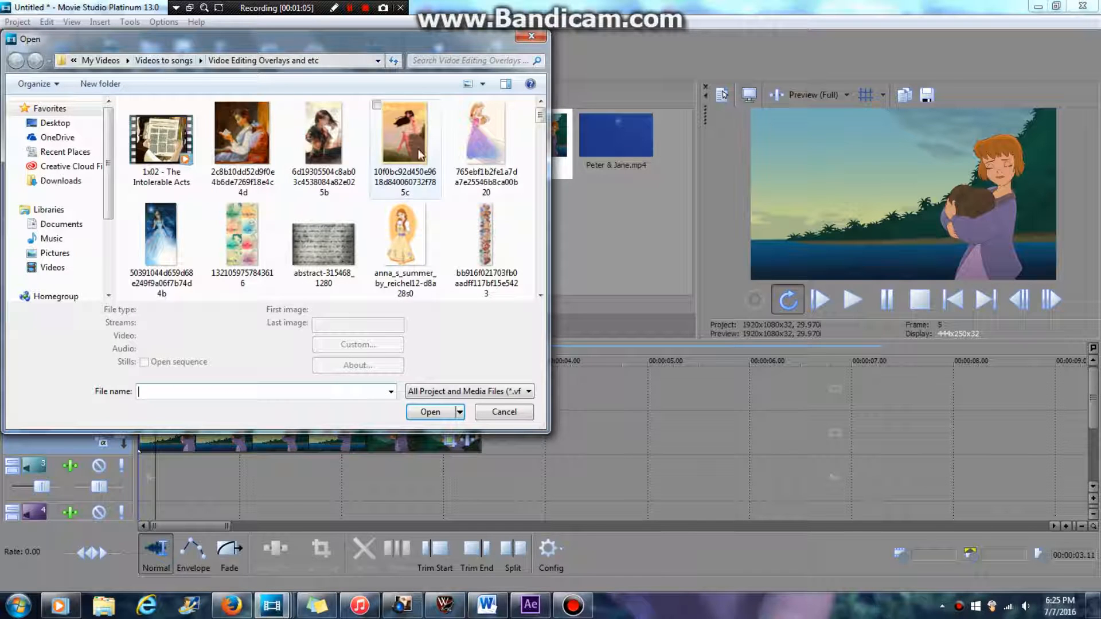
pyautogui.click(172, 61)
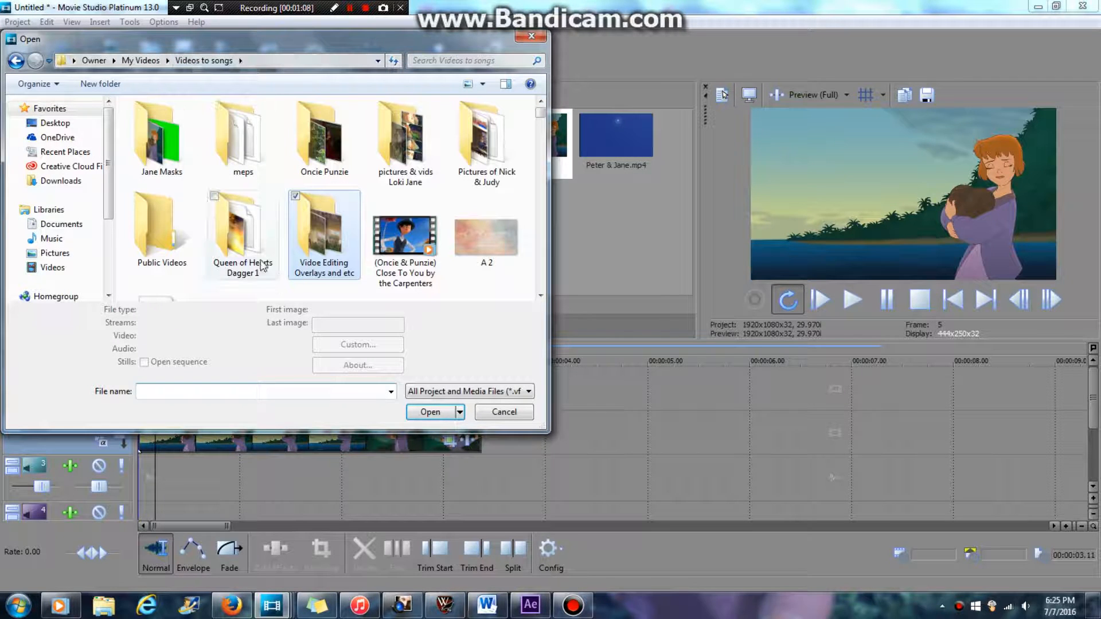
pyautogui.doubleClick(321, 146)
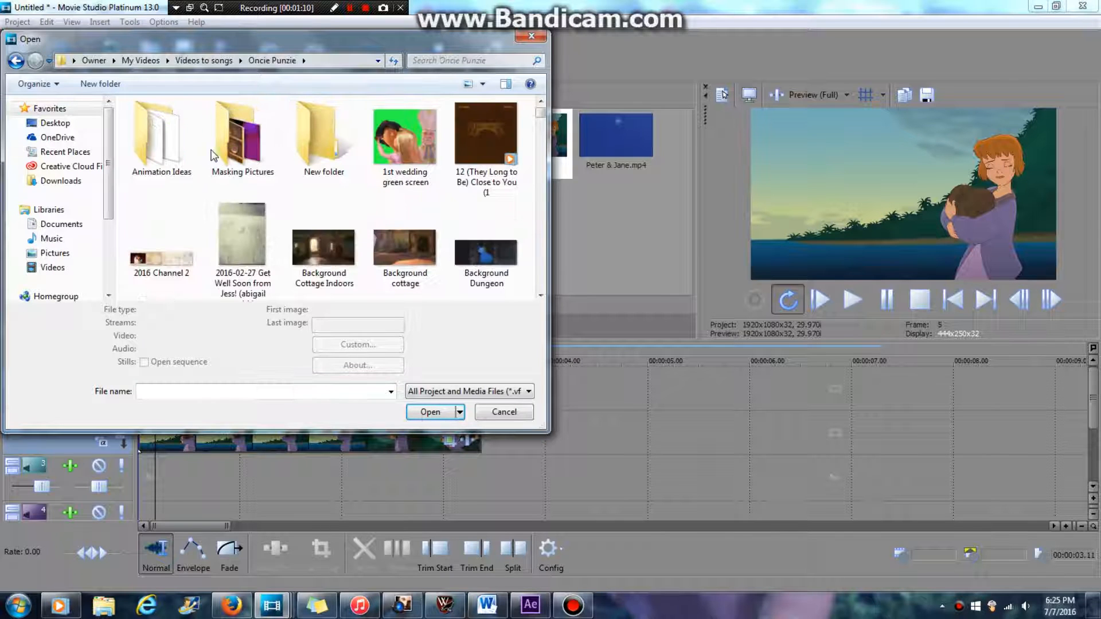
pyautogui.doubleClick(242, 152)
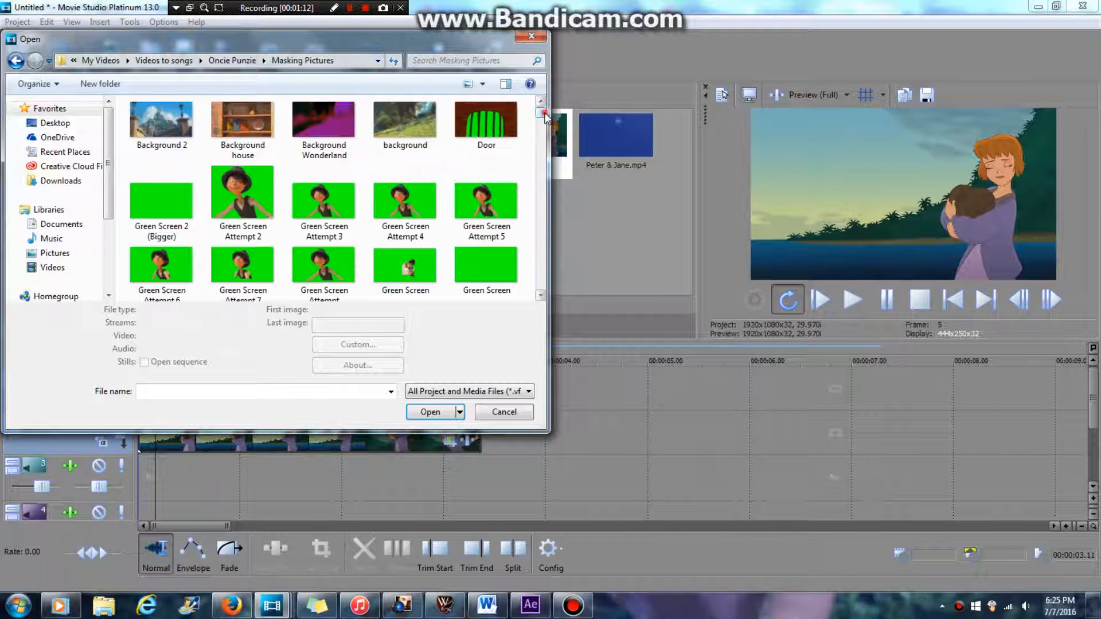
# - Select the images Oncie Smiling 1 through Oncie Smiling 24 and open them in the project
pyautogui.moveTo(545, 114); pyautogui.dragTo(542, 274)
pyautogui.click(540, 103)
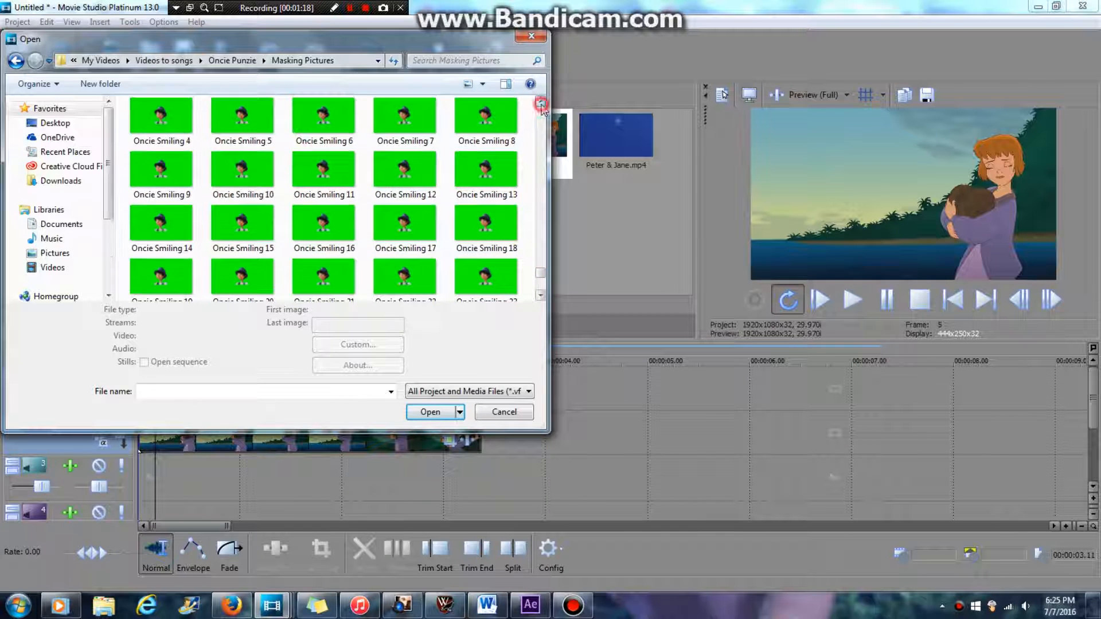
pyautogui.click(541, 102)
pyautogui.click(350, 112)
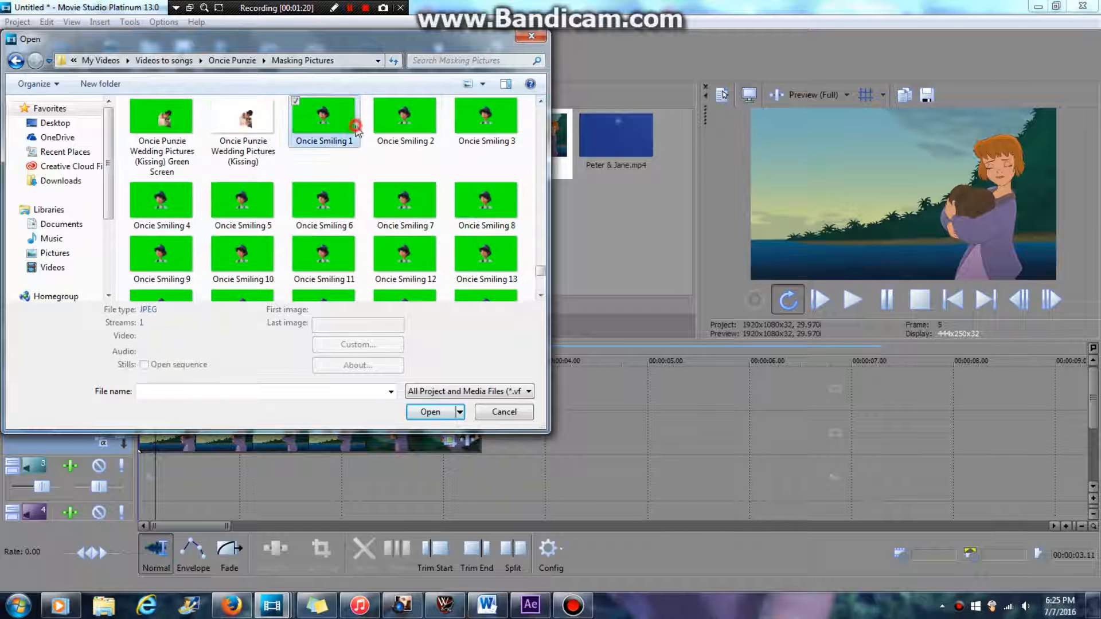
pyautogui.keyDown('ctrl'); pyautogui.click(405, 118); pyautogui.keyUp('ctrl')
pyautogui.keyDown('ctrl'); pyautogui.click(485, 117); pyautogui.keyUp('ctrl')
pyautogui.keyDown('ctrl'); pyautogui.click(161, 200); pyautogui.keyUp('ctrl')
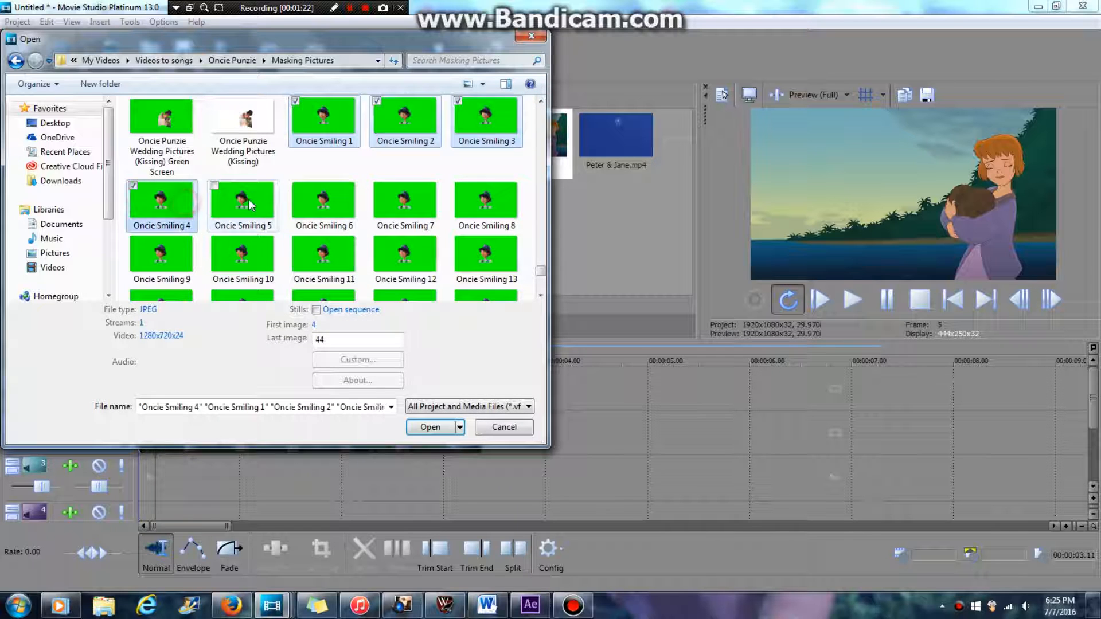
pyautogui.keyDown('ctrl'); pyautogui.click(242, 201); pyautogui.keyUp('ctrl')
pyautogui.keyDown('ctrl'); pyautogui.click(321, 205); pyautogui.keyUp('ctrl')
pyautogui.keyDown('ctrl'); pyautogui.click(405, 201); pyautogui.keyUp('ctrl')
pyautogui.keyDown('ctrl'); pyautogui.click(485, 201); pyautogui.keyUp('ctrl')
pyautogui.keyDown('ctrl'); pyautogui.click(160, 255); pyautogui.keyUp('ctrl')
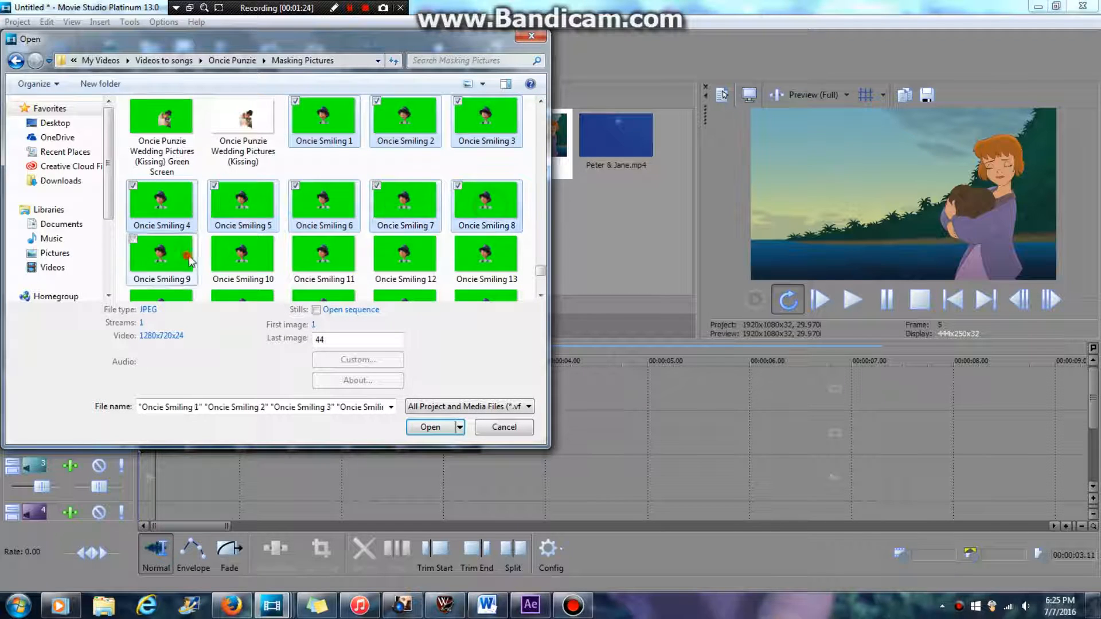
pyautogui.keyDown('ctrl'); pyautogui.click(261, 256); pyautogui.keyUp('ctrl')
pyautogui.keyDown('ctrl'); pyautogui.click(316, 256); pyautogui.keyUp('ctrl')
pyautogui.keyDown('ctrl'); pyautogui.click(405, 257); pyautogui.keyUp('ctrl')
pyautogui.keyDown('ctrl'); pyautogui.click(506, 258); pyautogui.keyUp('ctrl')
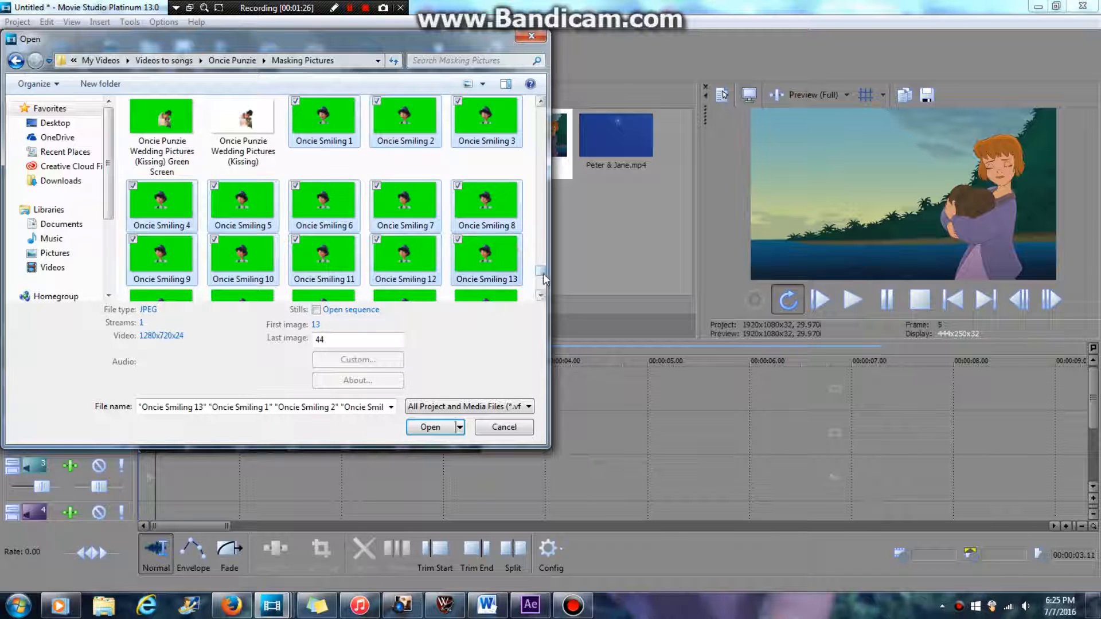
pyautogui.click(542, 296)
pyautogui.keyDown('ctrl'); pyautogui.click(160, 267); pyautogui.keyUp('ctrl')
pyautogui.keyDown('ctrl'); pyautogui.click(242, 267); pyautogui.keyUp('ctrl')
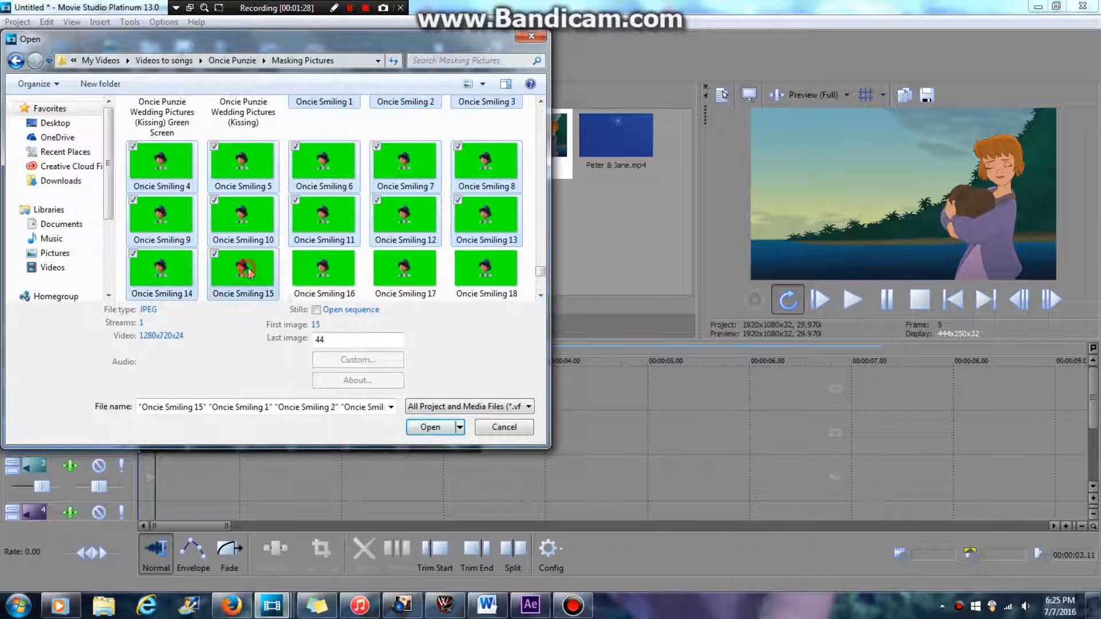
pyautogui.keyDown('ctrl'); pyautogui.click(323, 267); pyautogui.keyUp('ctrl')
pyautogui.keyDown('ctrl'); pyautogui.click(404, 276); pyautogui.keyUp('ctrl')
pyautogui.keyDown('ctrl'); pyautogui.click(485, 269); pyautogui.keyUp('ctrl')
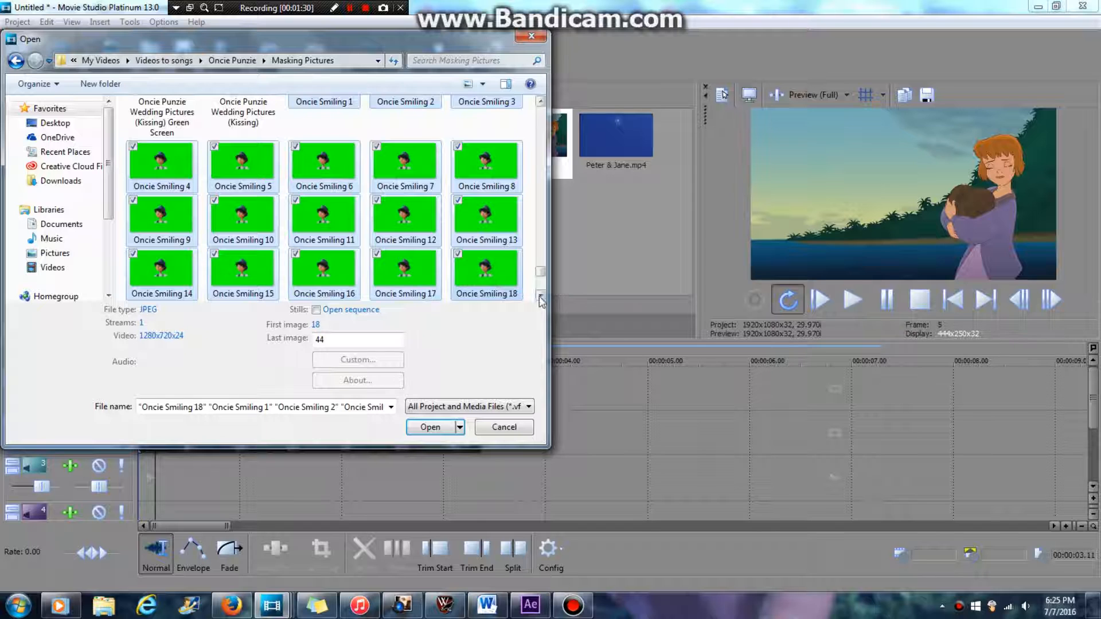
pyautogui.click(540, 296)
pyautogui.keyDown('ctrl'); pyautogui.click(160, 268); pyautogui.keyUp('ctrl')
pyautogui.keyDown('ctrl'); pyautogui.click(242, 267); pyautogui.keyUp('ctrl')
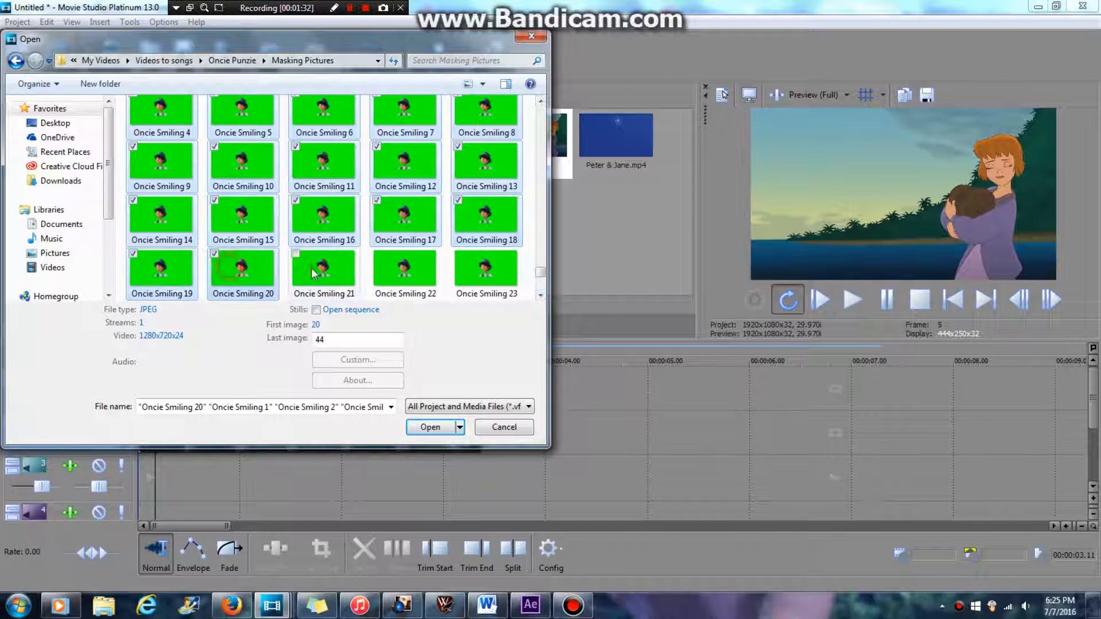
pyautogui.keyDown('ctrl'); pyautogui.click(323, 267); pyautogui.keyUp('ctrl')
pyautogui.keyDown('ctrl'); pyautogui.click(434, 278); pyautogui.keyUp('ctrl')
pyautogui.keyDown('ctrl'); pyautogui.click(491, 275); pyautogui.keyUp('ctrl')
pyautogui.click(540, 295)
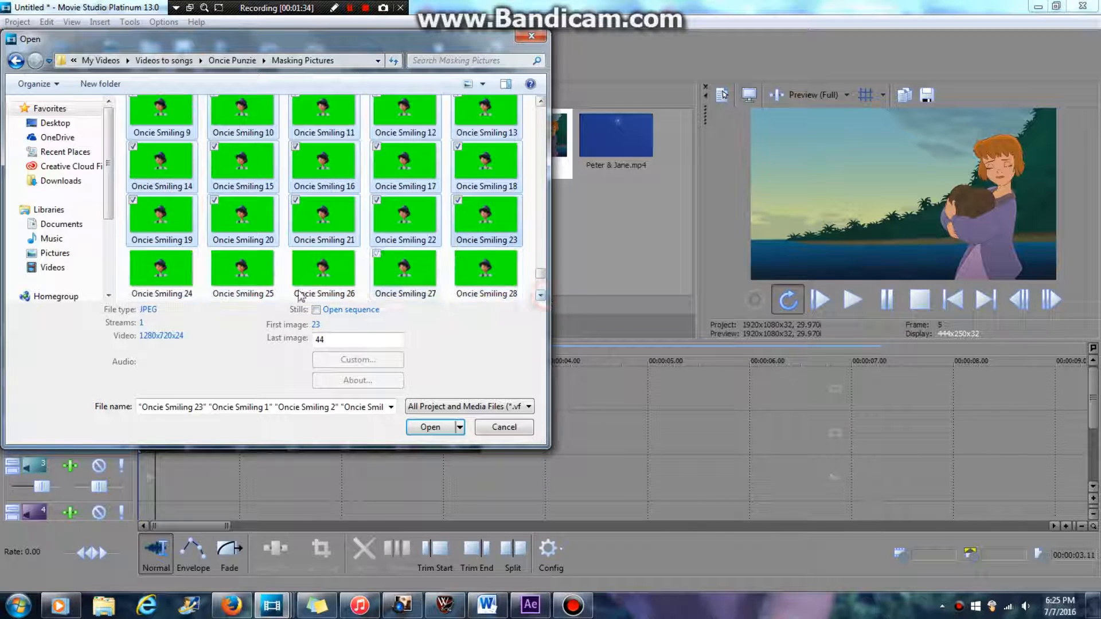
pyautogui.keyDown('ctrl'); pyautogui.click(175, 281); pyautogui.keyUp('ctrl')
pyautogui.click(430, 427)
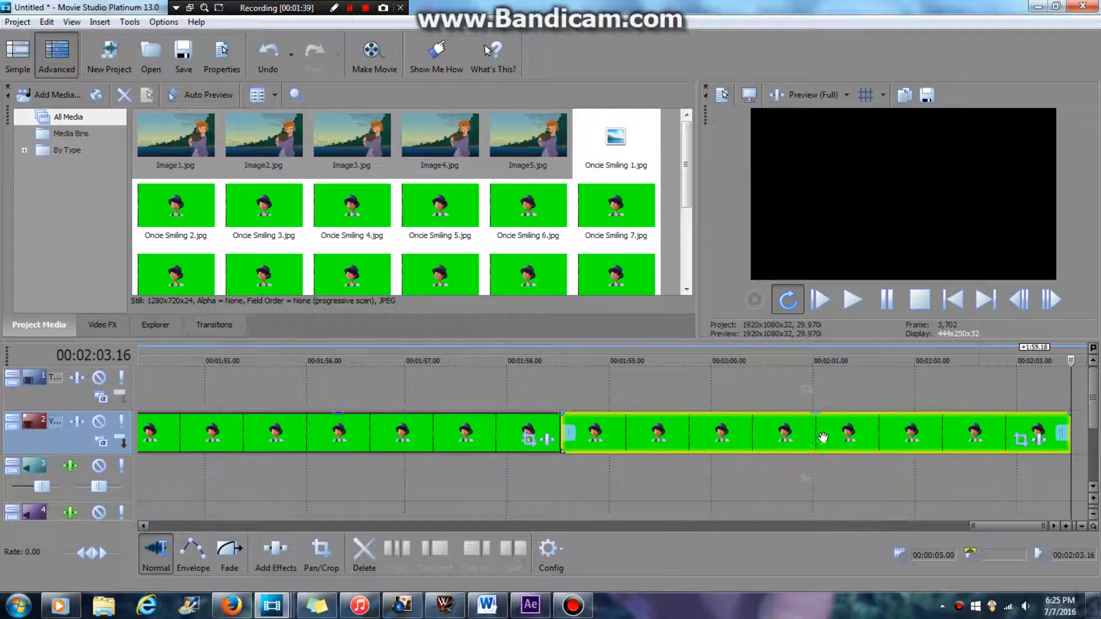
# - Cut the original island video clip from the start of the timeline
pyautogui.click(1087, 526)
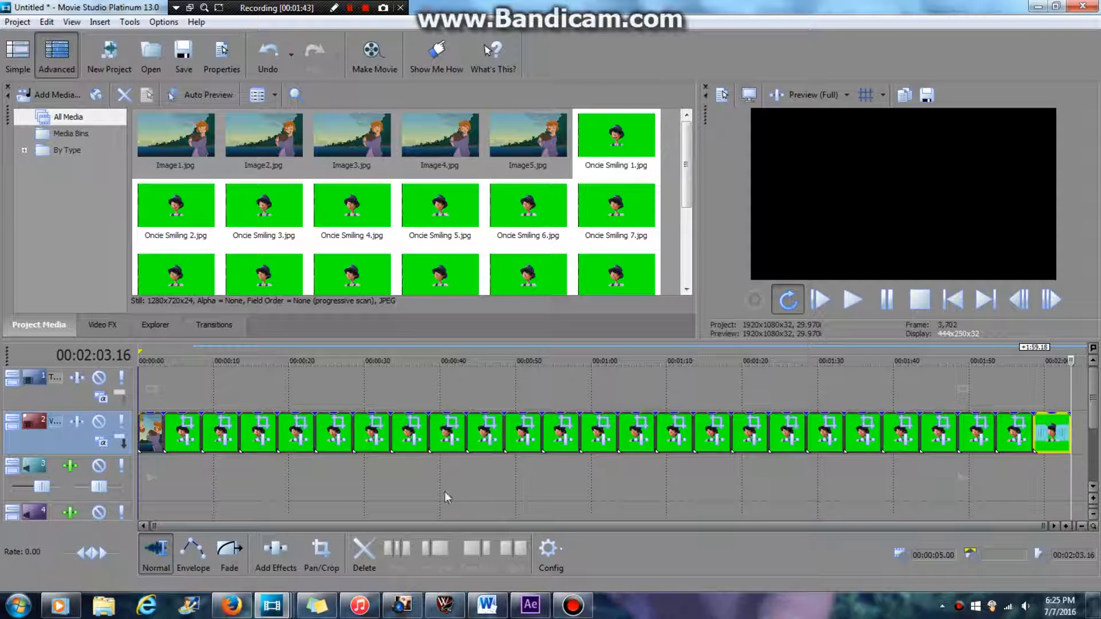
pyautogui.click(149, 432)
pyautogui.rightClick(152, 433)
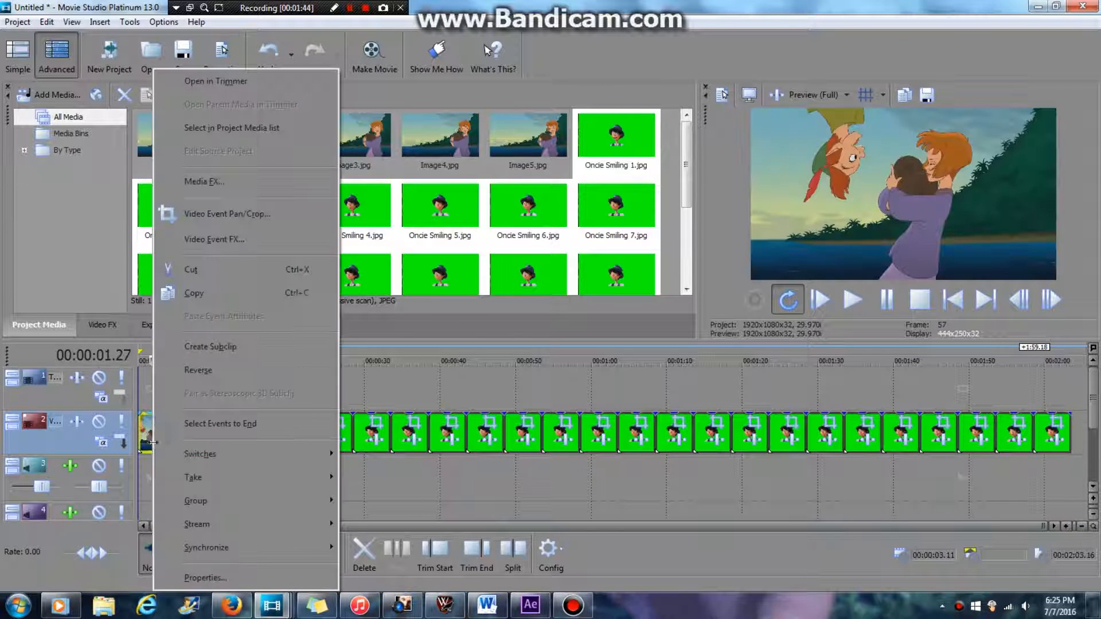
pyautogui.click(199, 267)
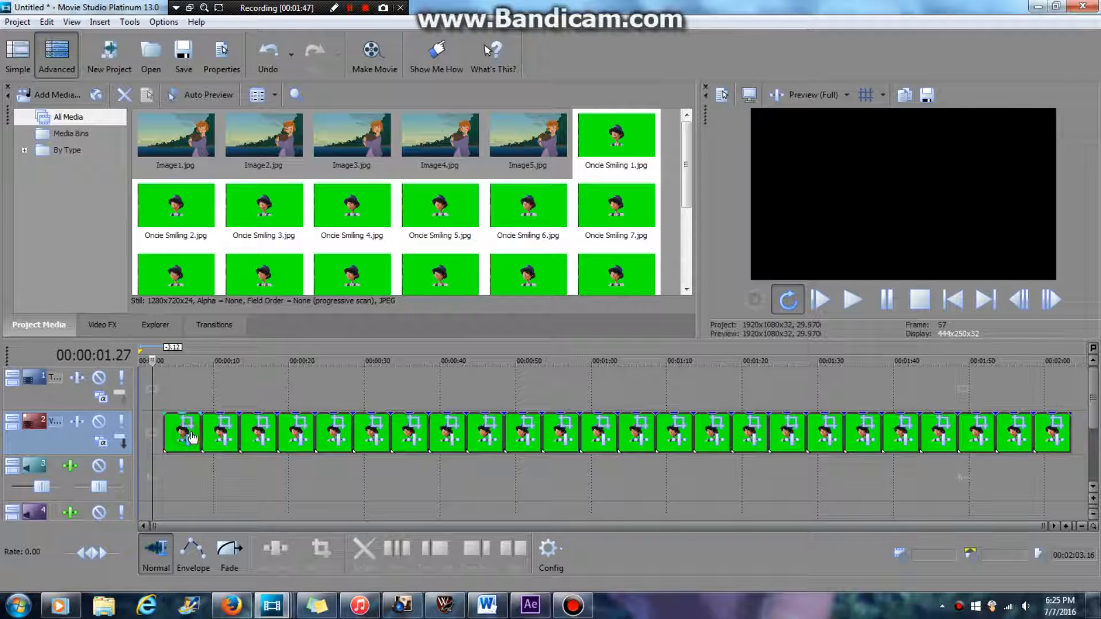
pyautogui.click(181, 434)
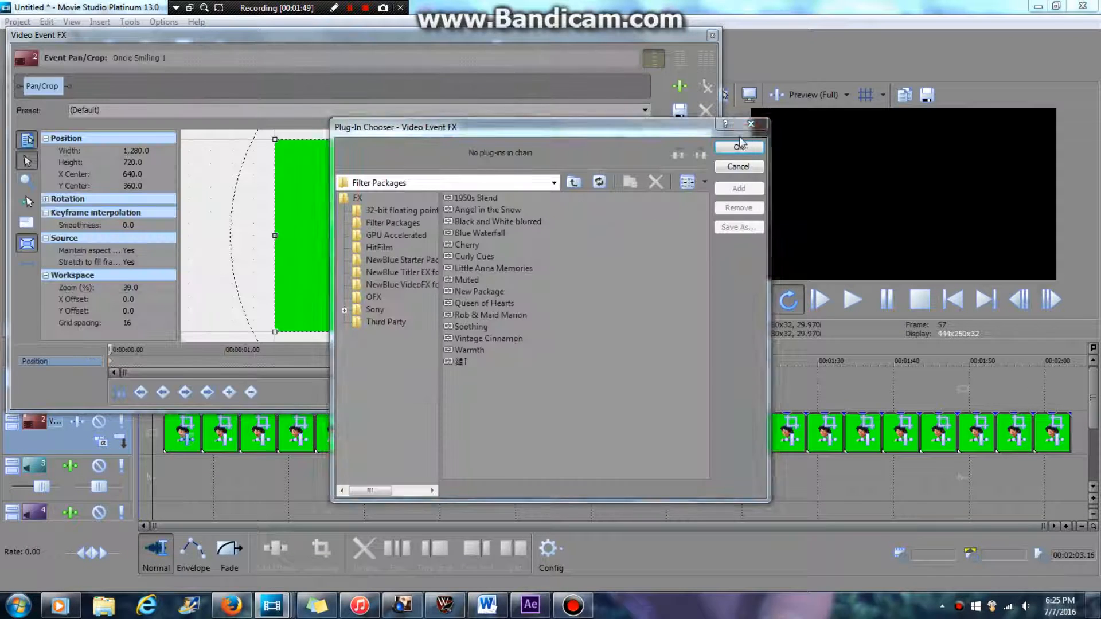
pyautogui.click(739, 147)
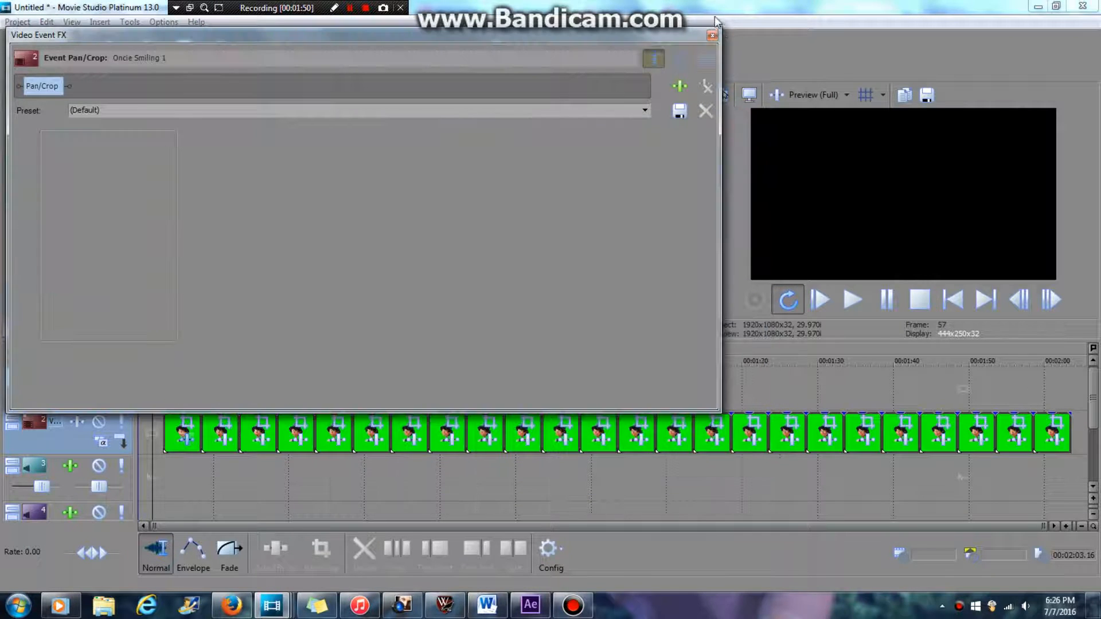
pyautogui.click(712, 35)
# - Shorten the first five Oncie Smiling clips and place them back to back at the start of the timeline
pyautogui.moveTo(183, 431); pyautogui.dragTo(121, 423)
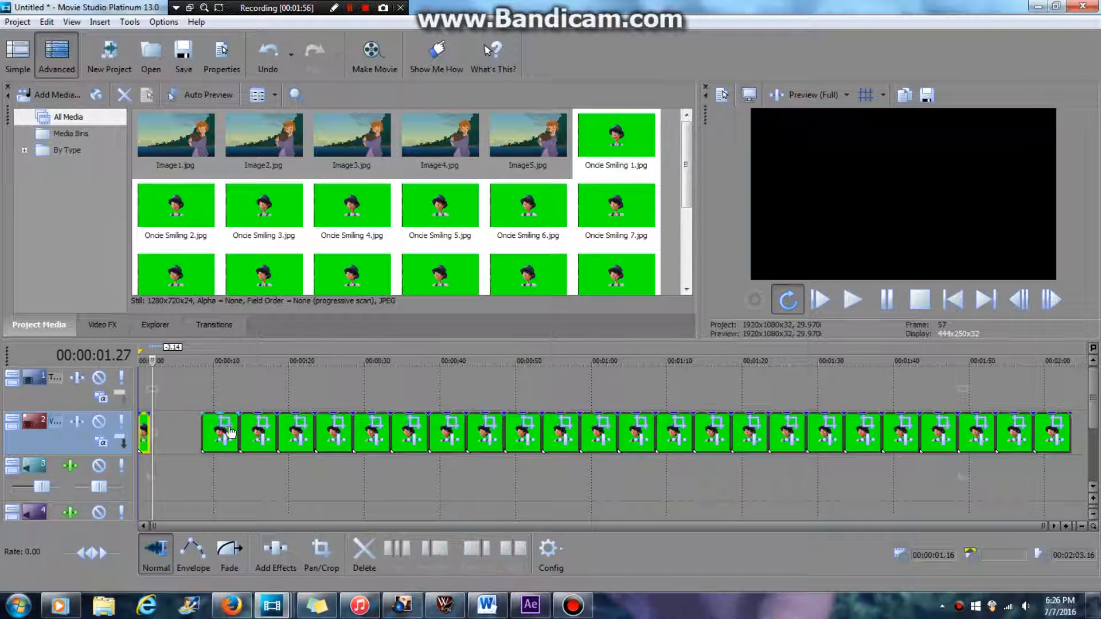
pyautogui.moveTo(235, 428); pyautogui.dragTo(154, 436)
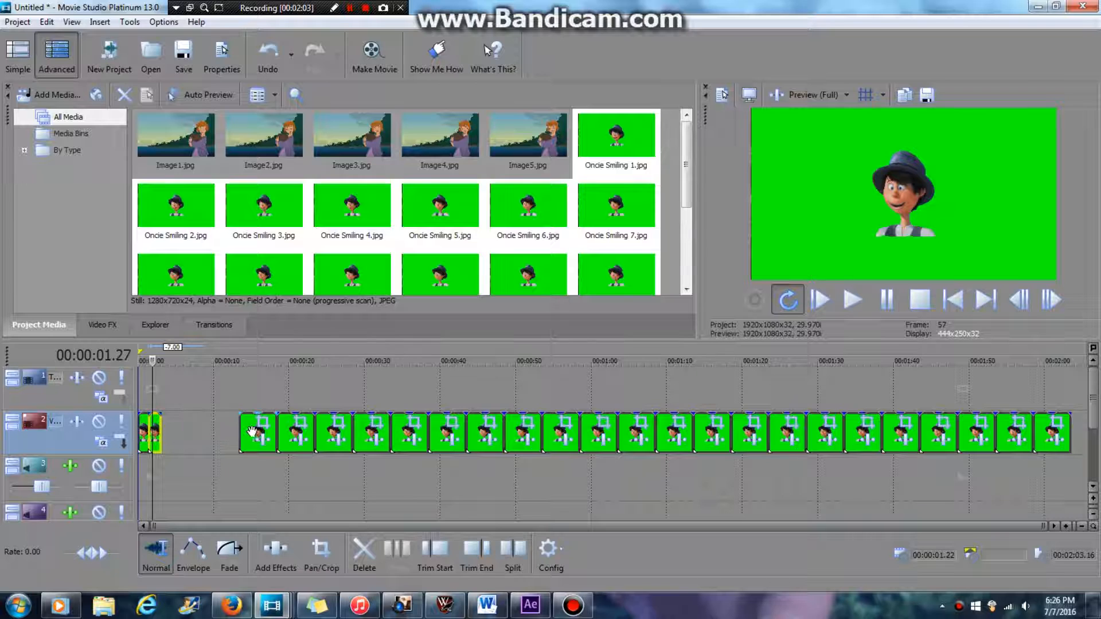
pyautogui.moveTo(259, 434); pyautogui.dragTo(162, 443)
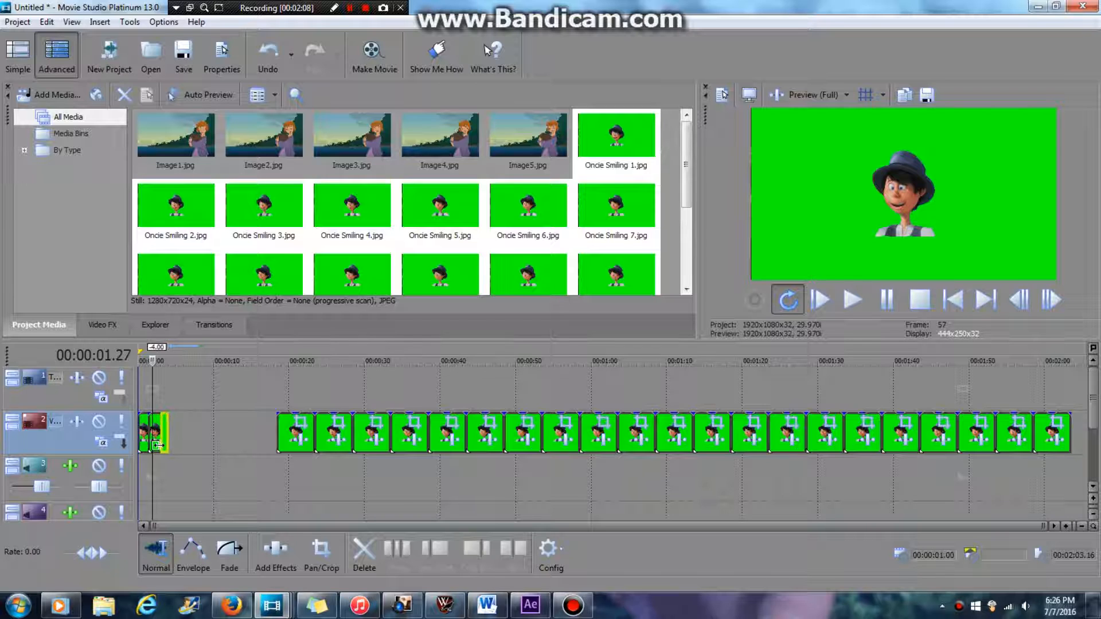
pyautogui.moveTo(297, 427); pyautogui.dragTo(172, 436)
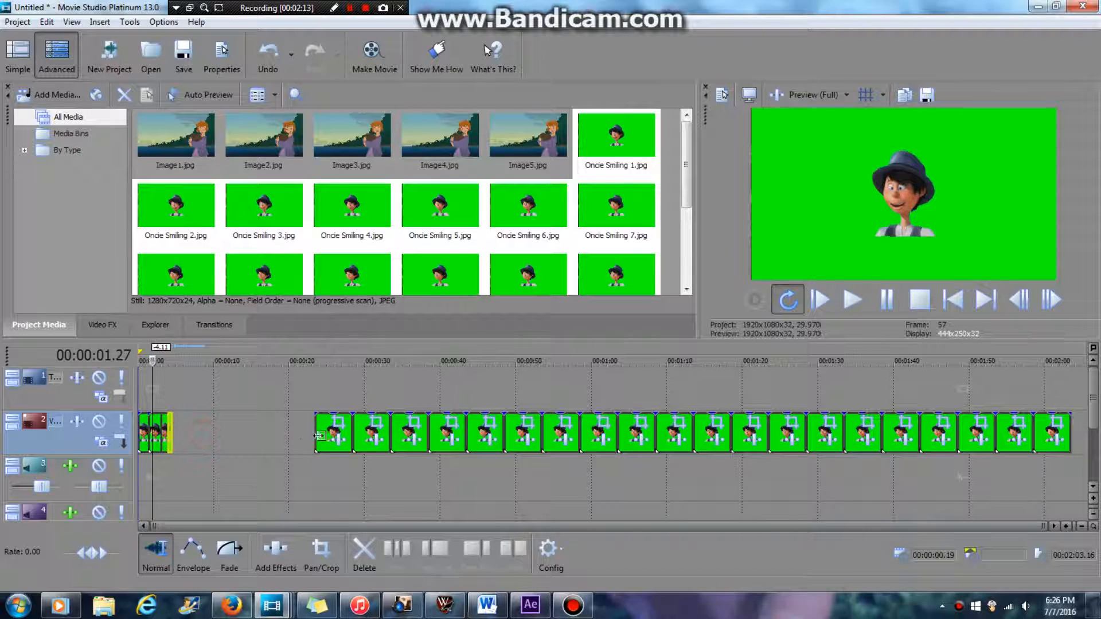
pyautogui.moveTo(327, 431); pyautogui.dragTo(172, 446)
pyautogui.click(190, 449)
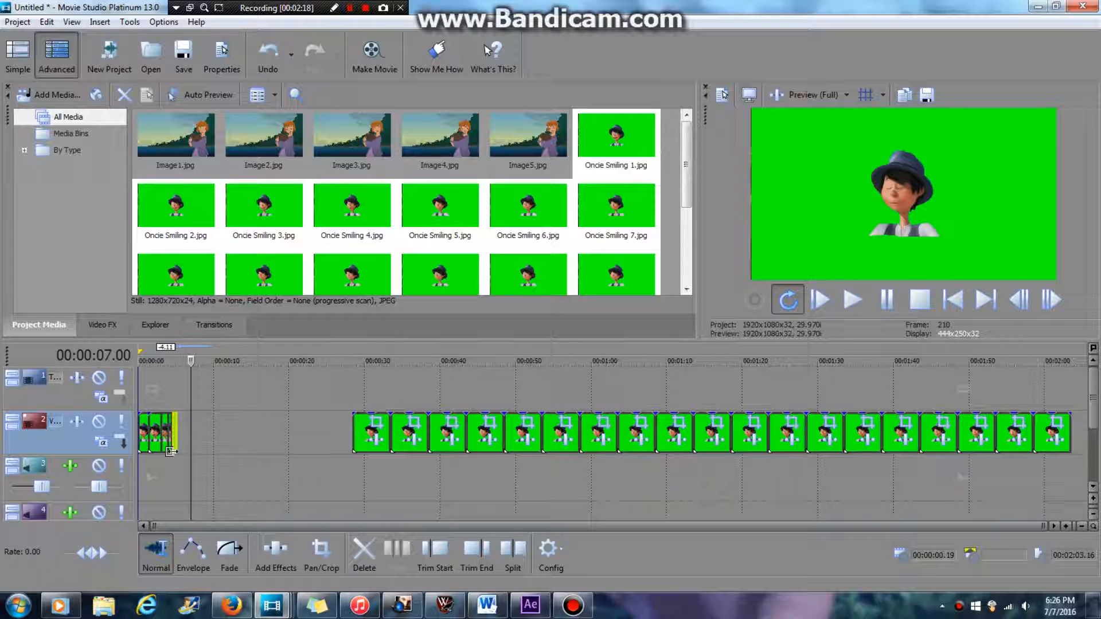
# - Trim the first clip to four frames, the second to three and the next three to two, closing the gaps between them
pyautogui.click(140, 363)
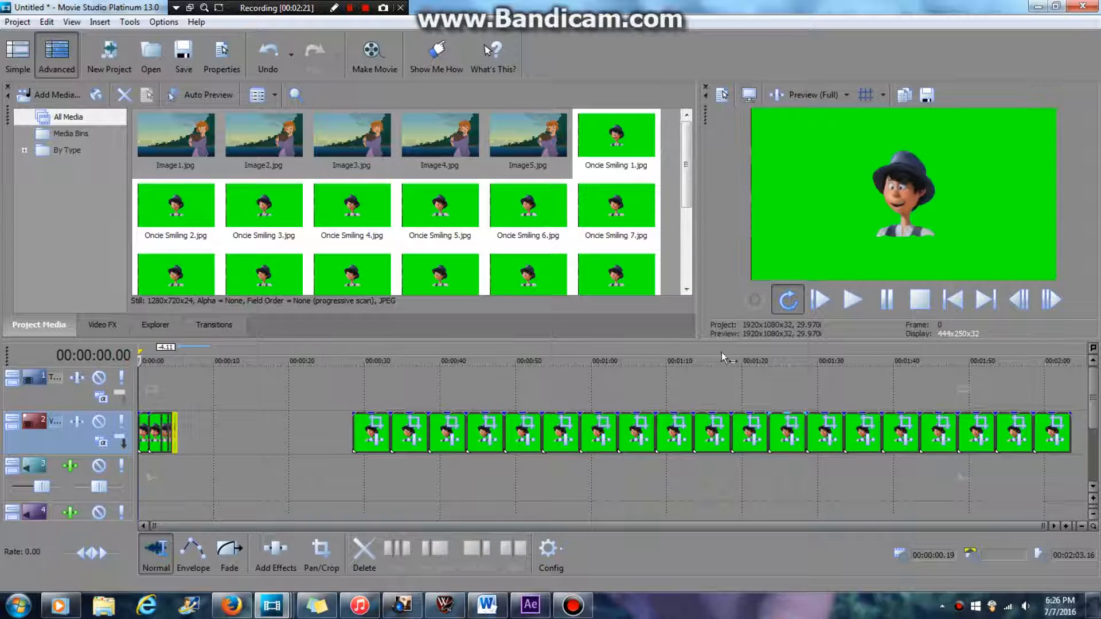
pyautogui.click(1065, 526)
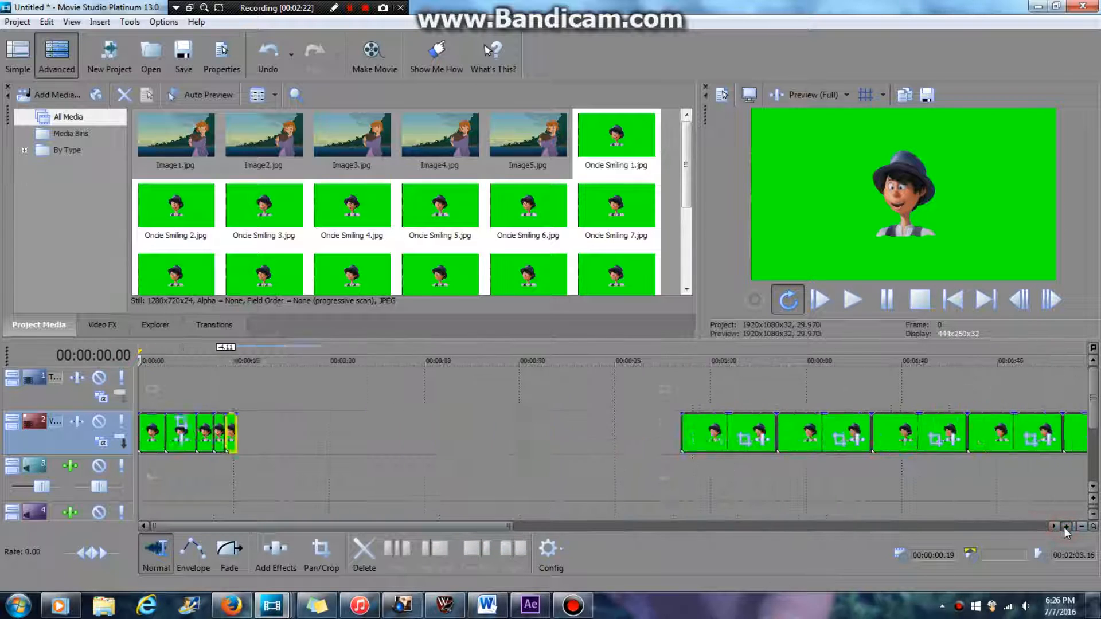
pyautogui.click(1064, 526)
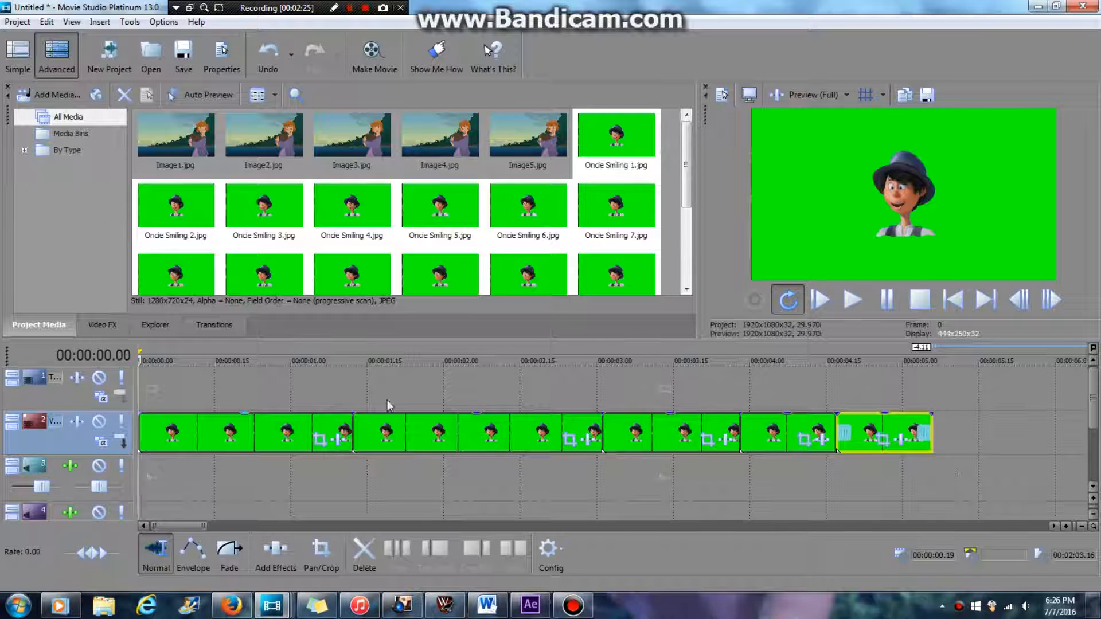
pyautogui.moveTo(353, 442); pyautogui.dragTo(158, 439)
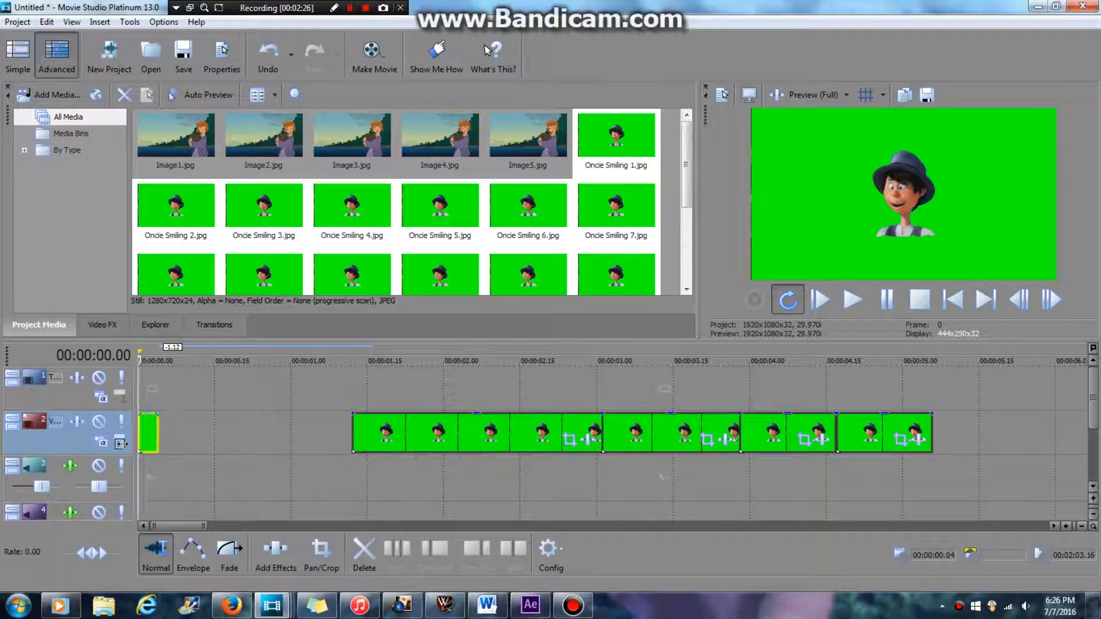
pyautogui.moveTo(424, 432); pyautogui.dragTo(231, 432)
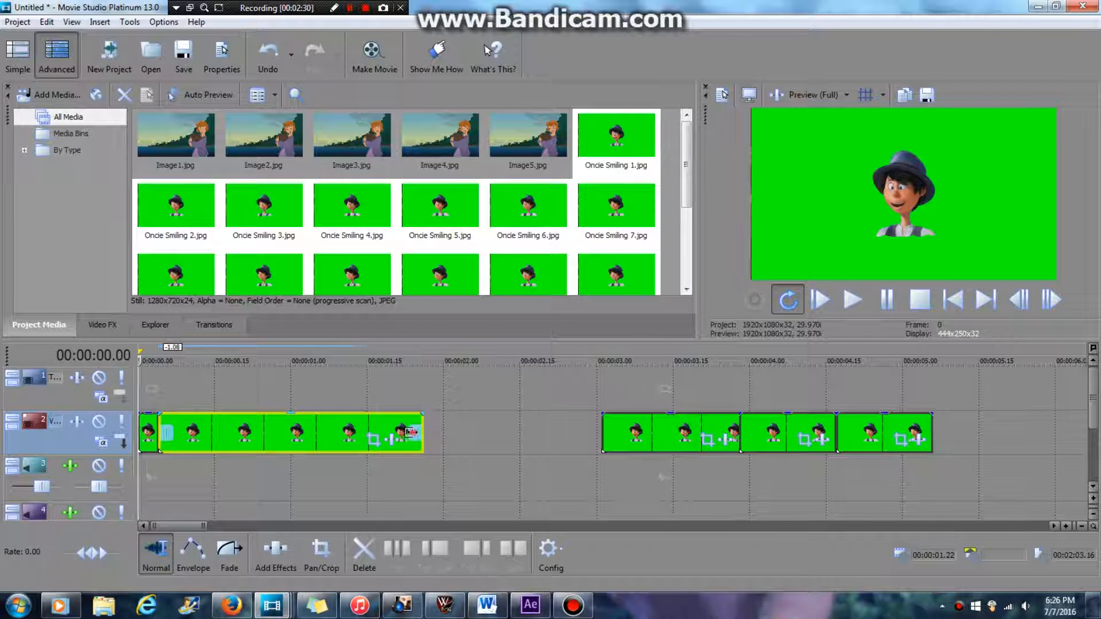
pyautogui.moveTo(417, 439); pyautogui.dragTo(174, 439)
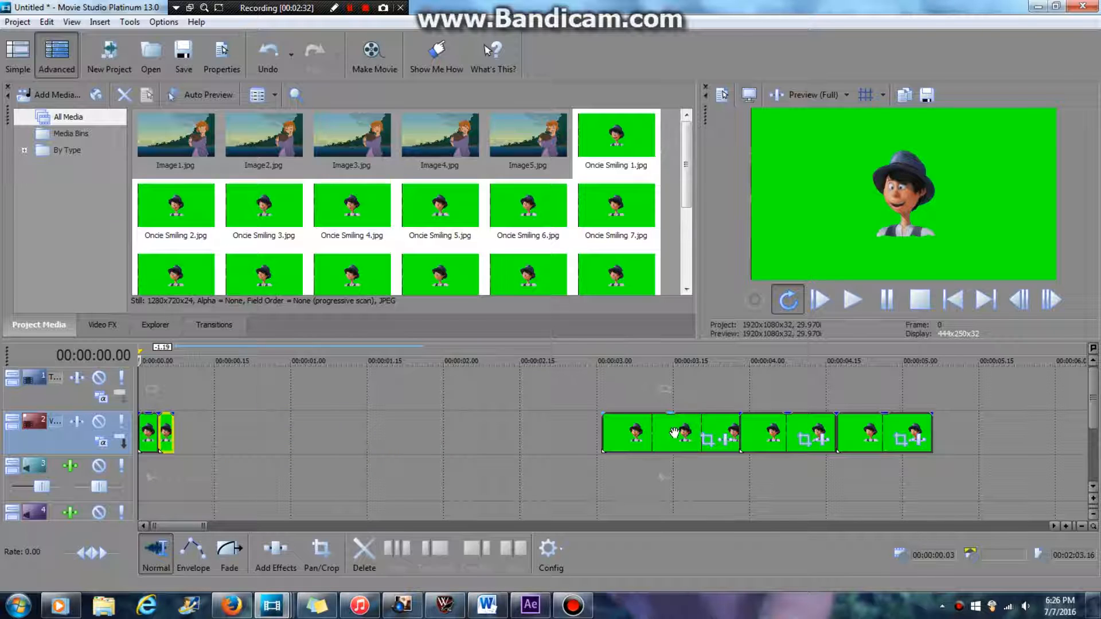
pyautogui.moveTo(675, 433); pyautogui.dragTo(178, 440)
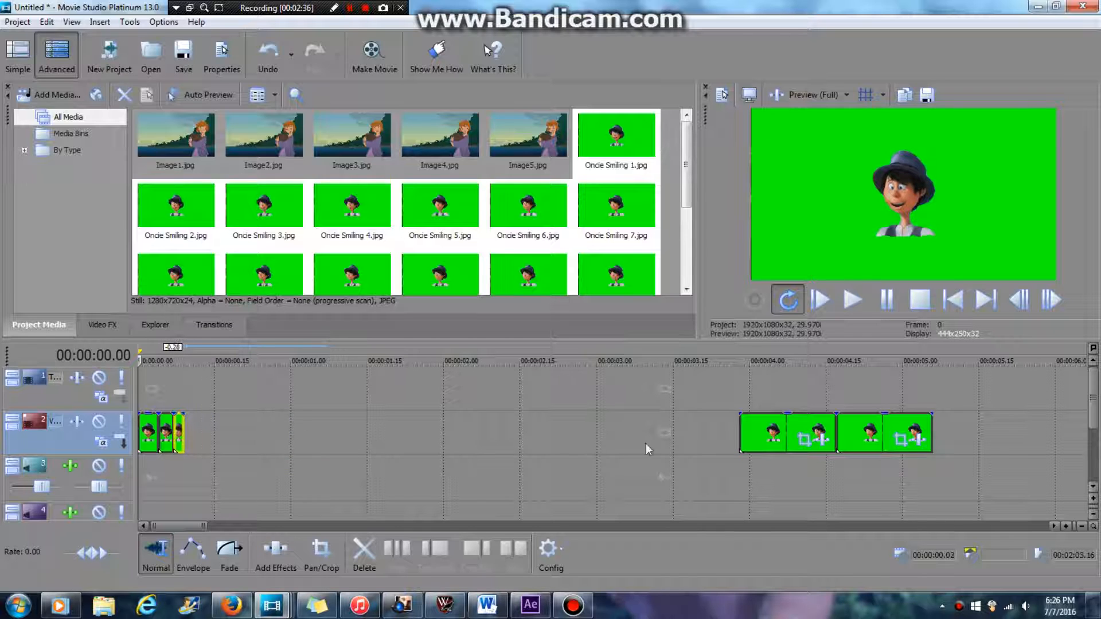
pyautogui.moveTo(786, 429); pyautogui.dragTo(194, 430)
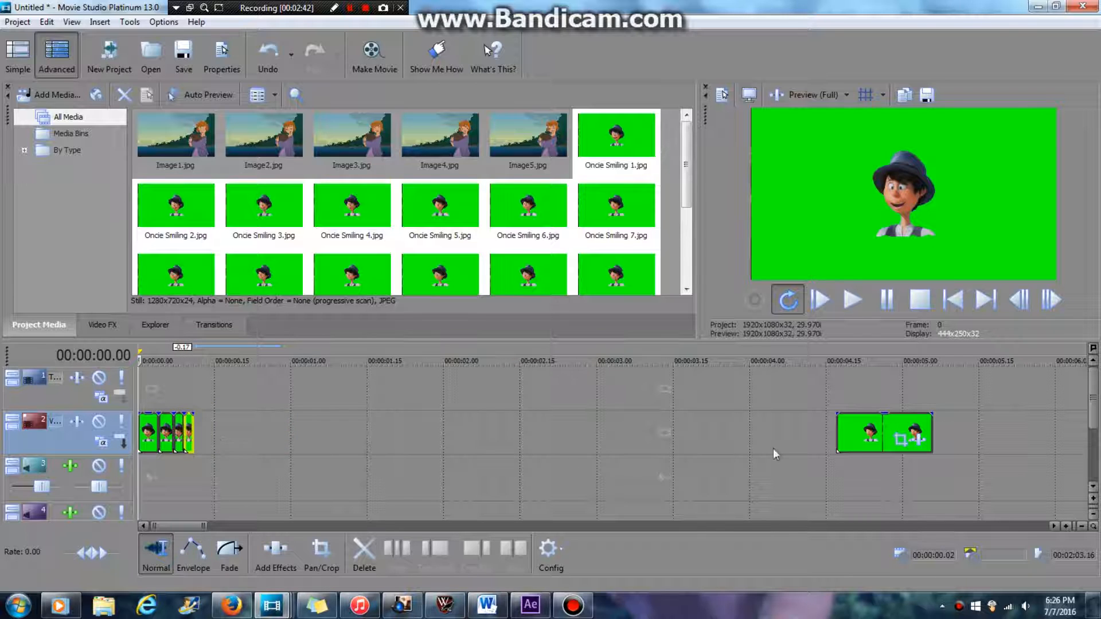
pyautogui.moveTo(882, 434); pyautogui.dragTo(187, 439)
# - Trim the second clip to two frames and move the three clips after it together against its end
pyautogui.click(166, 437)
pyautogui.press('Delete')
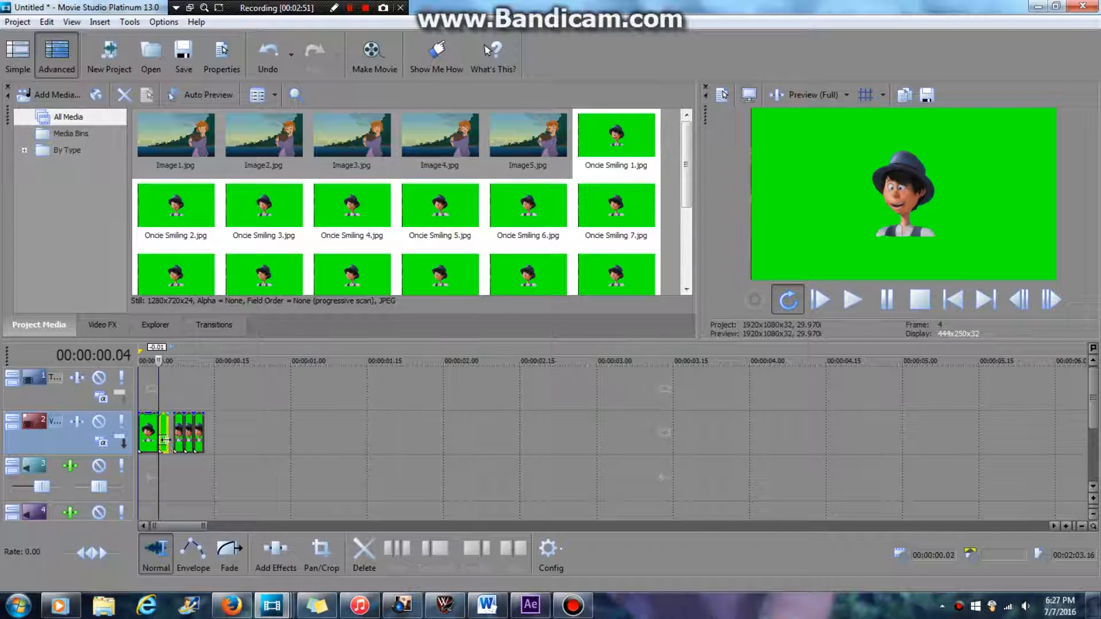
pyautogui.click(176, 434)
pyautogui.keyDown('ctrl'); pyautogui.click(189, 434); pyautogui.keyUp('ctrl')
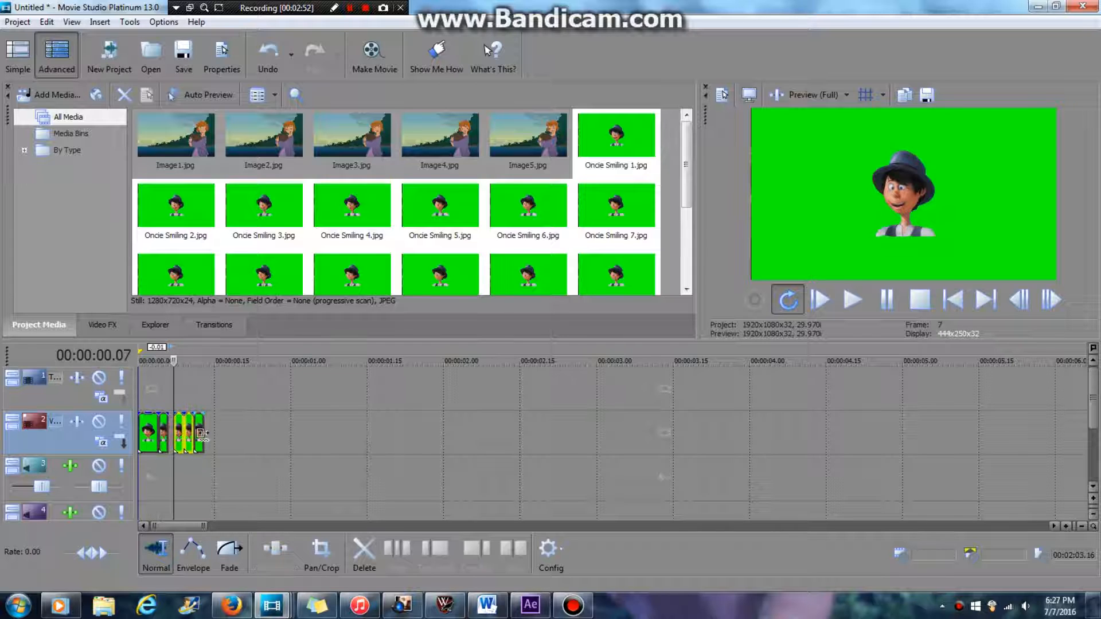
pyautogui.keyDown('ctrl'); pyautogui.click(198, 429); pyautogui.keyUp('ctrl')
pyautogui.moveTo(197, 429); pyautogui.dragTo(190, 434)
# - Trim the beginning of the first clip so that it lasts two frames, and place the playhead at its start
pyautogui.click(148, 432)
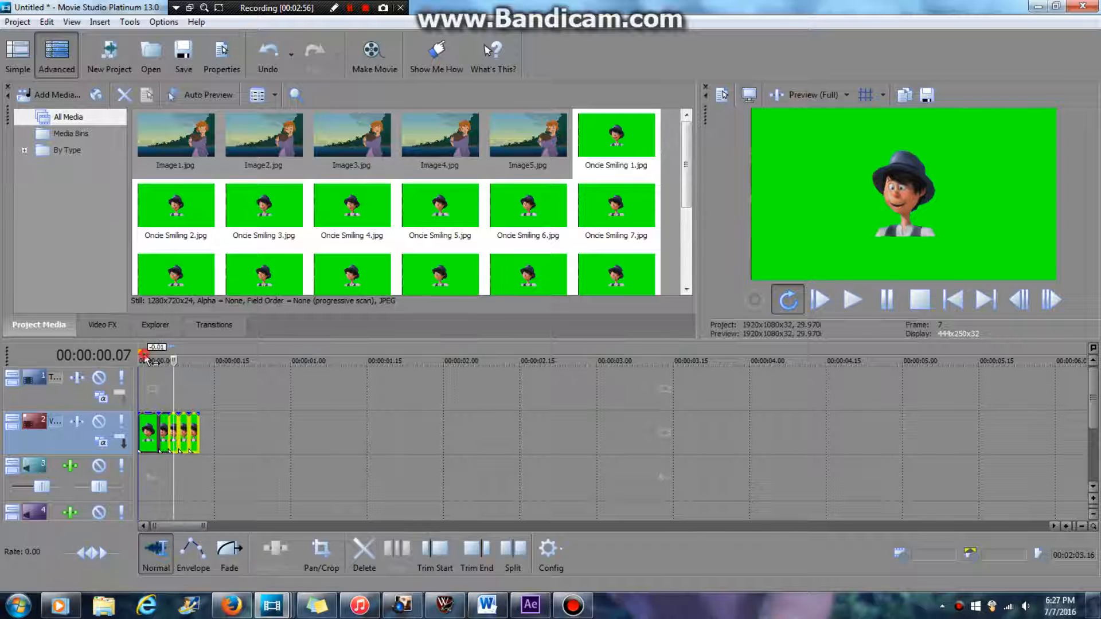
pyautogui.click(149, 431)
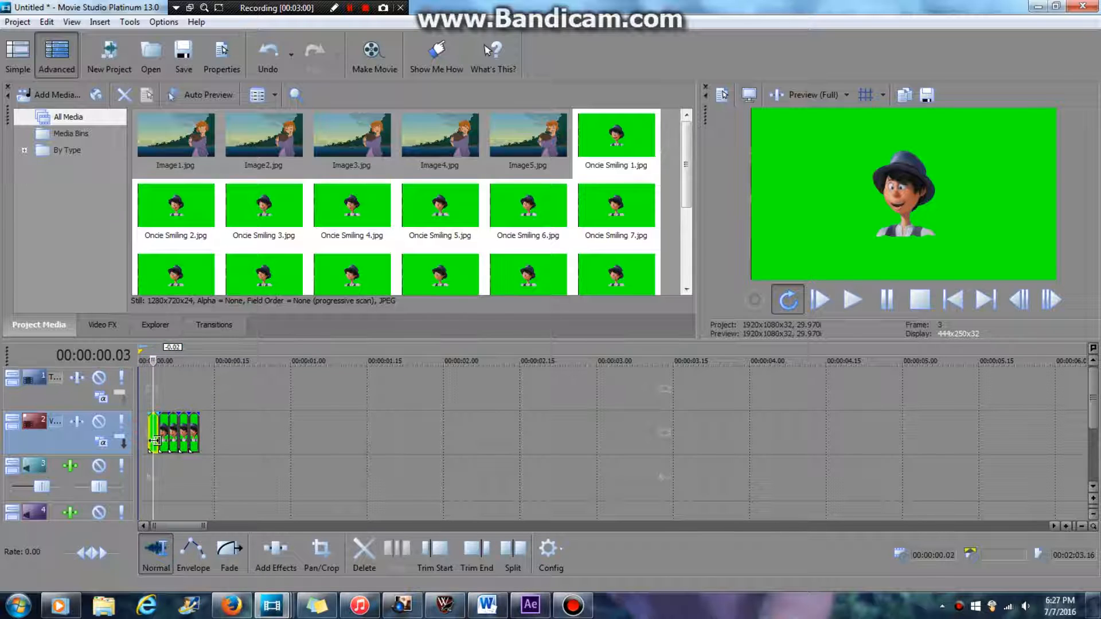
pyautogui.moveTo(153, 360); pyautogui.dragTo(149, 466)
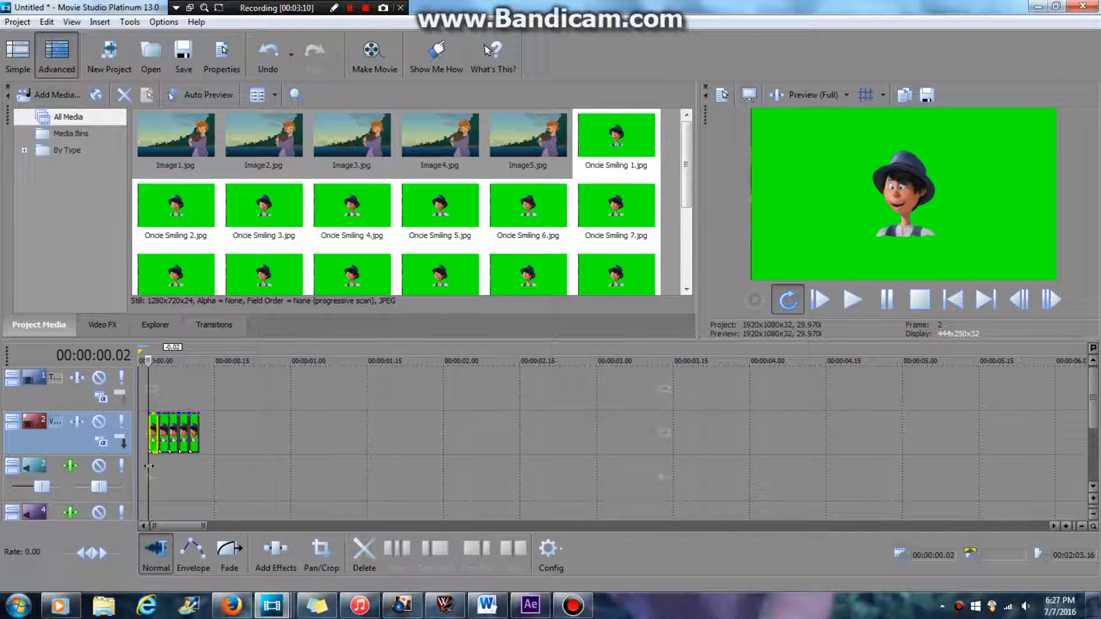
pyautogui.click(165, 434)
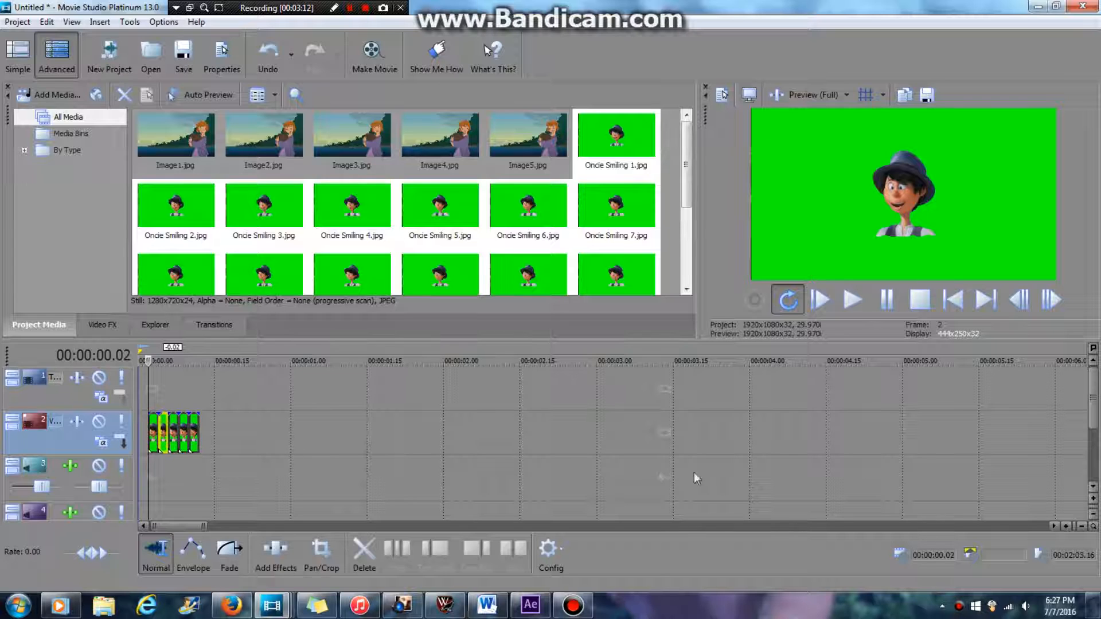
# - Play the short clip sequence from the start of the timeline several times to check the animation, and stop playback
pyautogui.click(1081, 528)
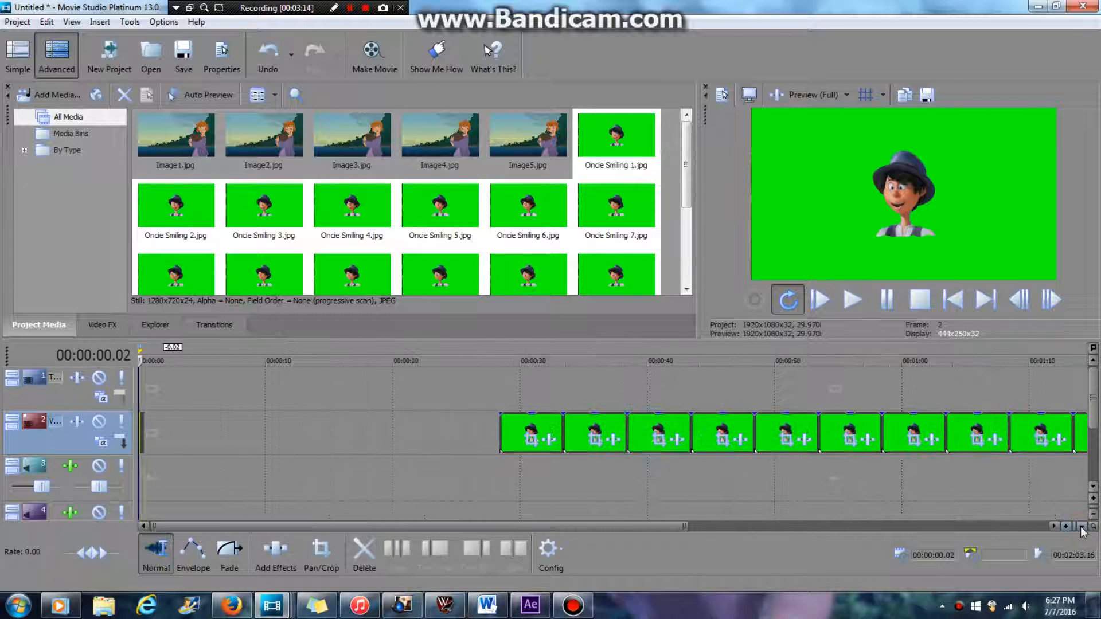
pyautogui.click(1081, 528)
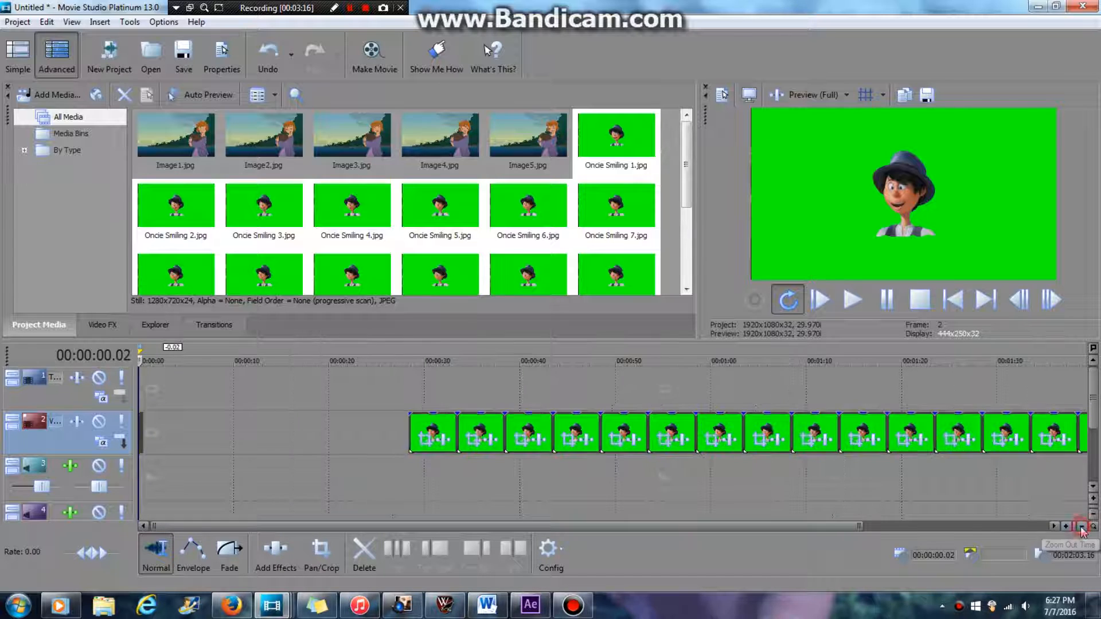
pyautogui.click(958, 302)
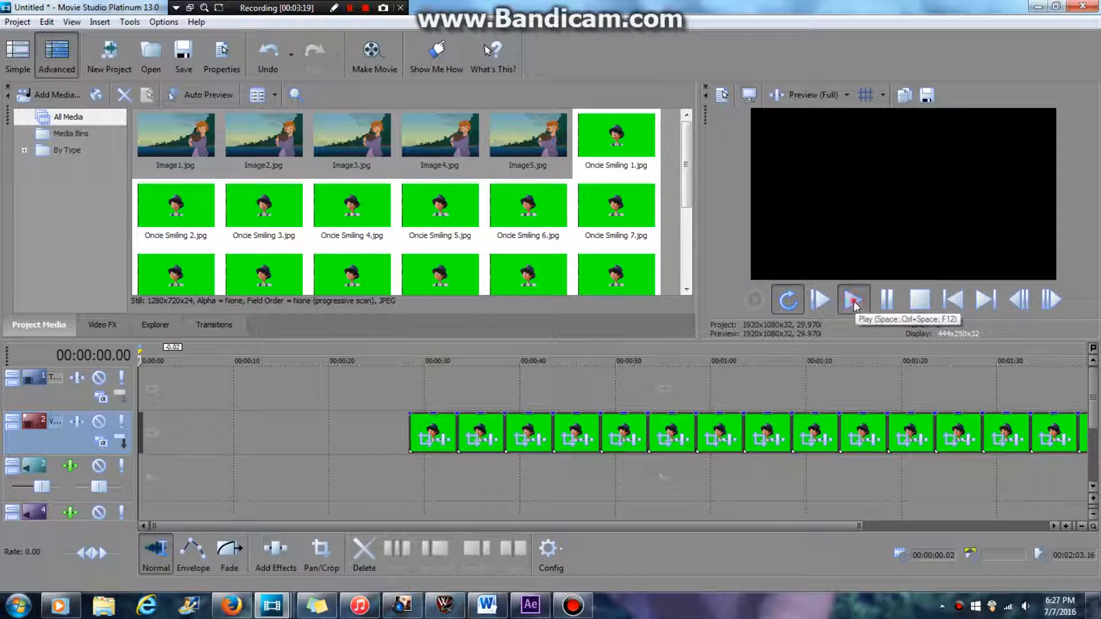
pyautogui.click(852, 299)
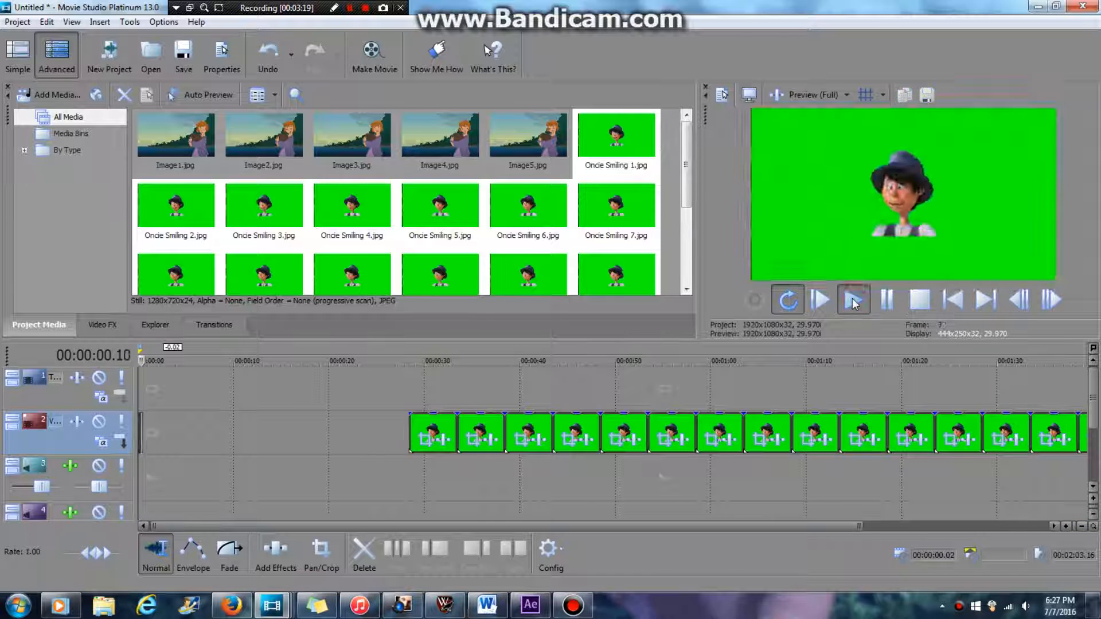
pyautogui.click(950, 302)
pyautogui.click(951, 303)
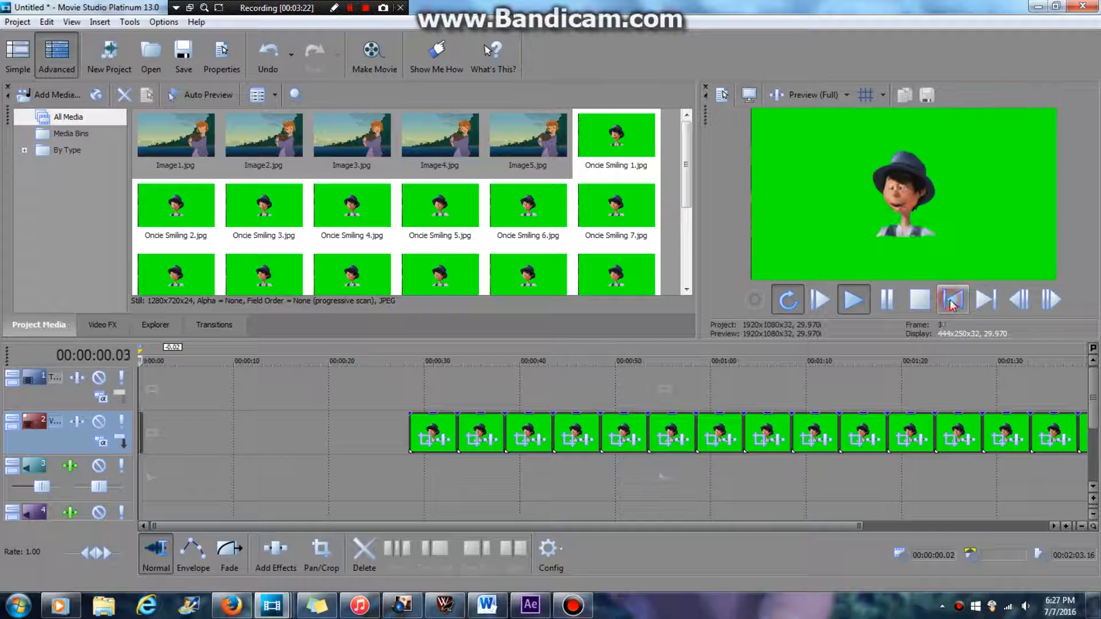
pyautogui.click(952, 304)
pyautogui.click(950, 304)
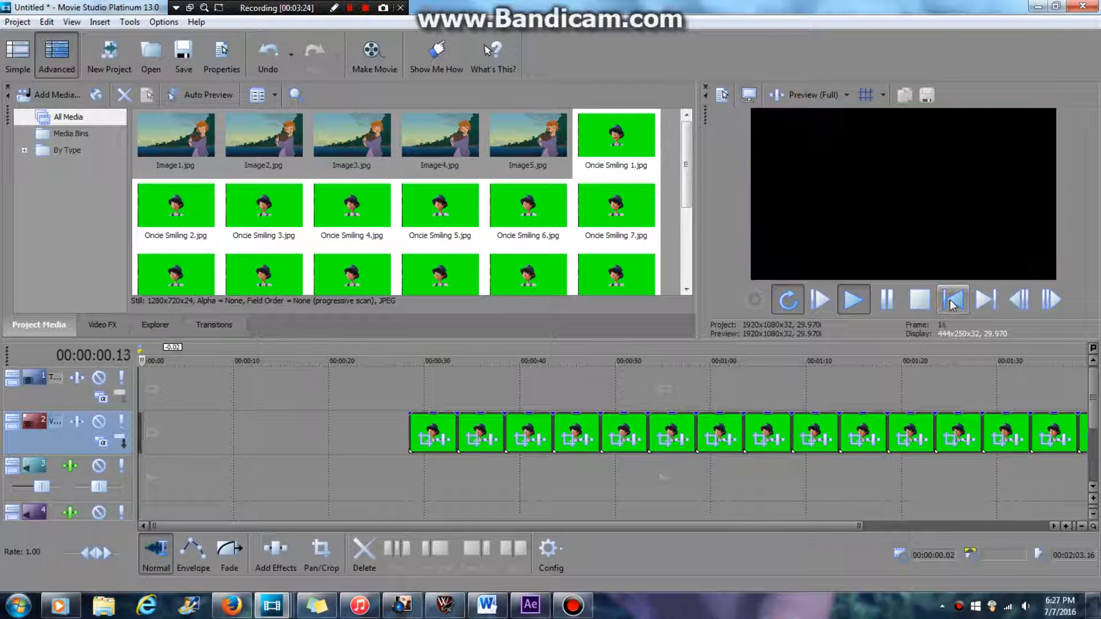
pyautogui.click(950, 304)
pyautogui.click(952, 303)
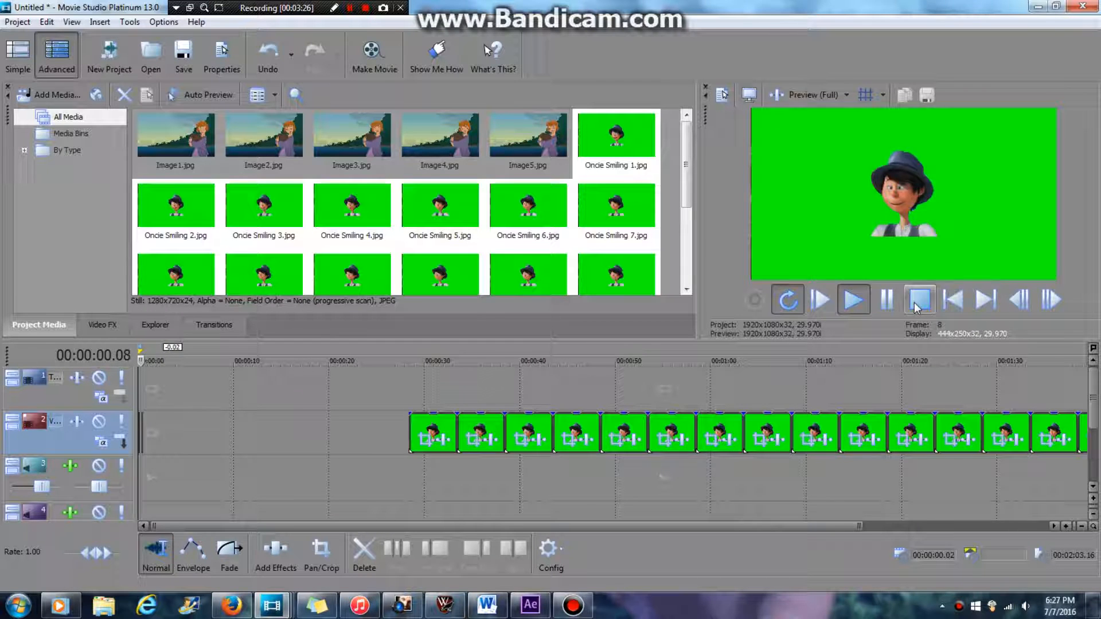
pyautogui.click(919, 302)
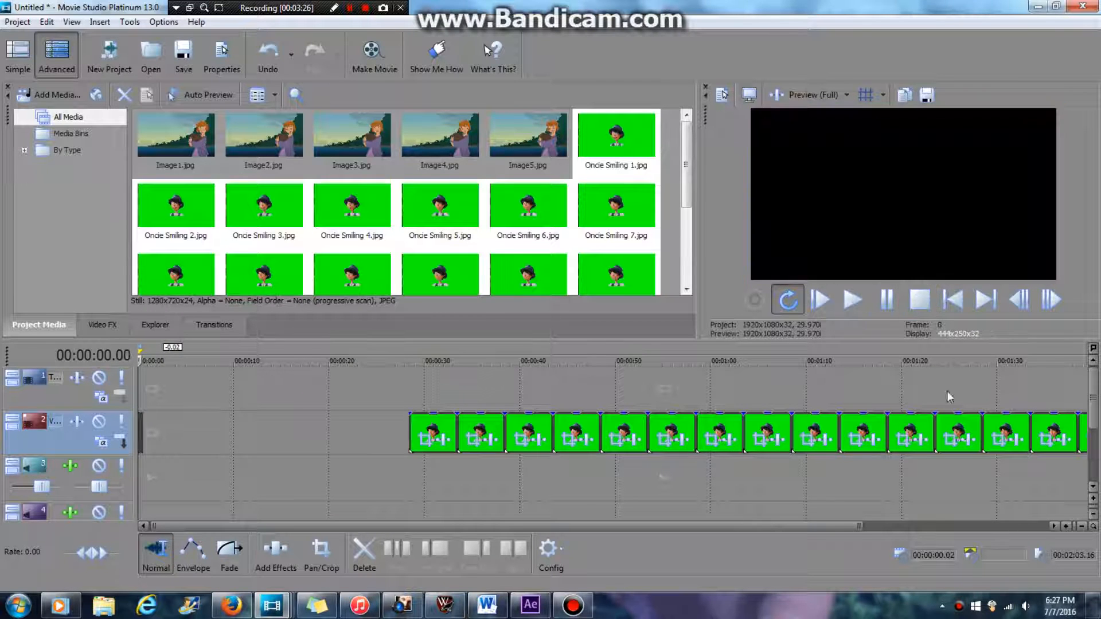
# - Set the time selection to cover only the five trimmed clips, from 00:00:00.02 to 00:00:00.12
pyautogui.click(1081, 526)
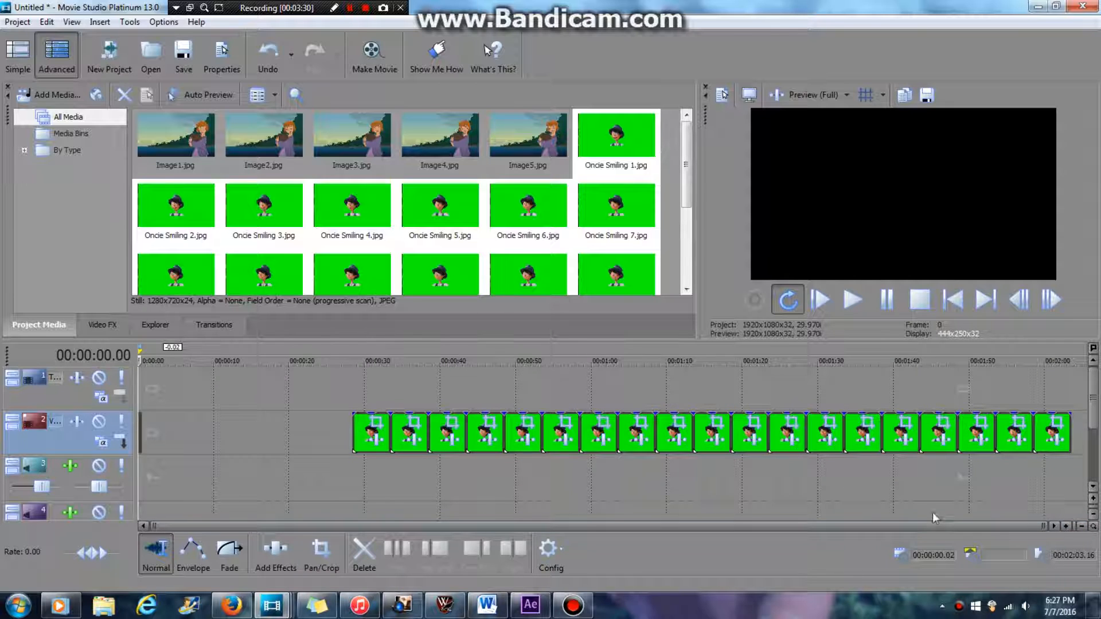
pyautogui.click(1065, 526)
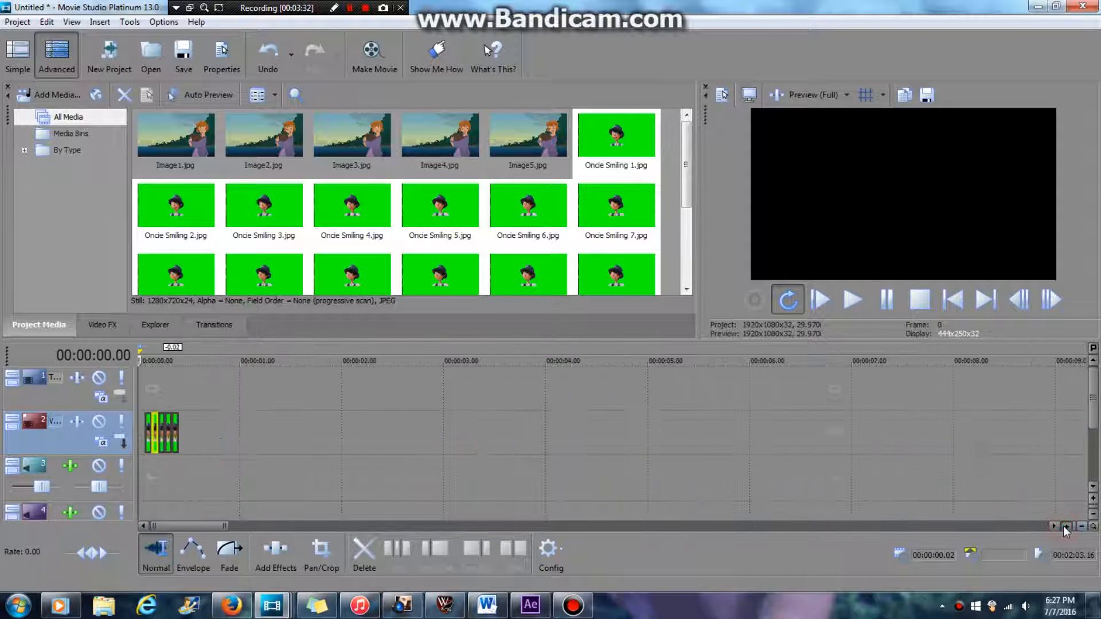
pyautogui.moveTo(147, 355); pyautogui.dragTo(302, 376)
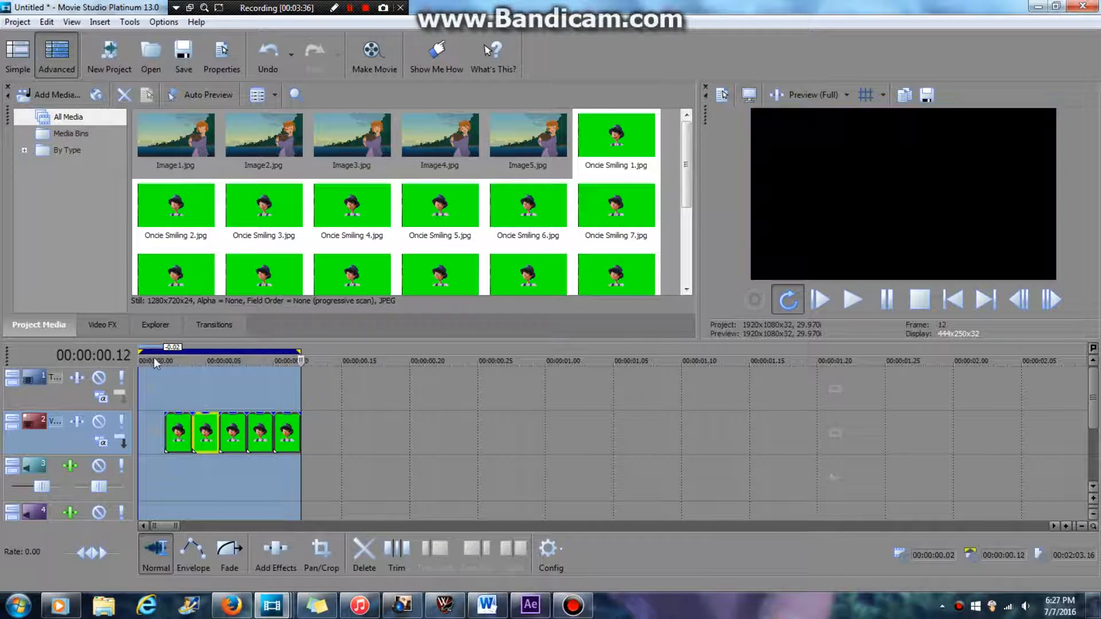
pyautogui.moveTo(143, 357); pyautogui.dragTo(175, 363)
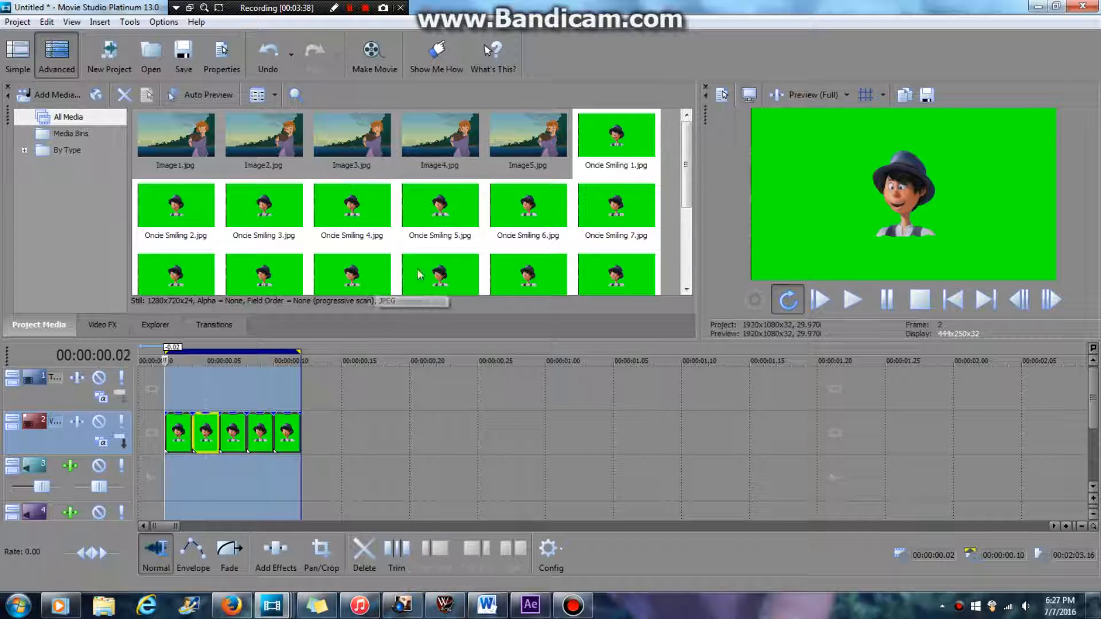
# - Make a movie to save on the hard drive, choosing the Windows Media Video V11 format with the 8 Mbps HD 1080-30p Video template
pyautogui.click(384, 61)
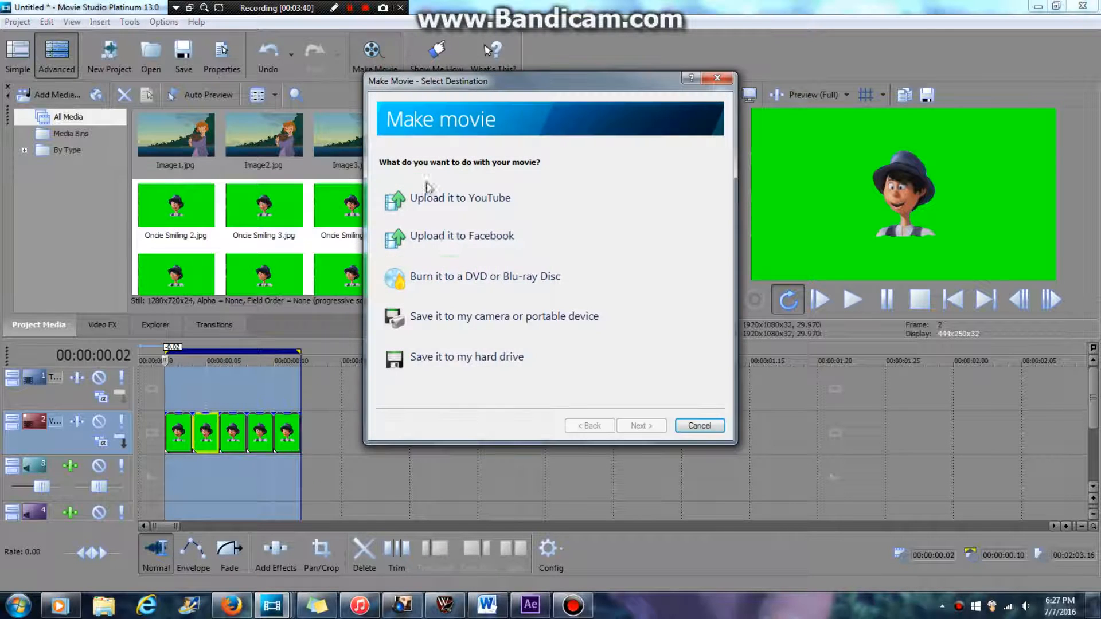
pyautogui.click(500, 356)
pyautogui.click(638, 319)
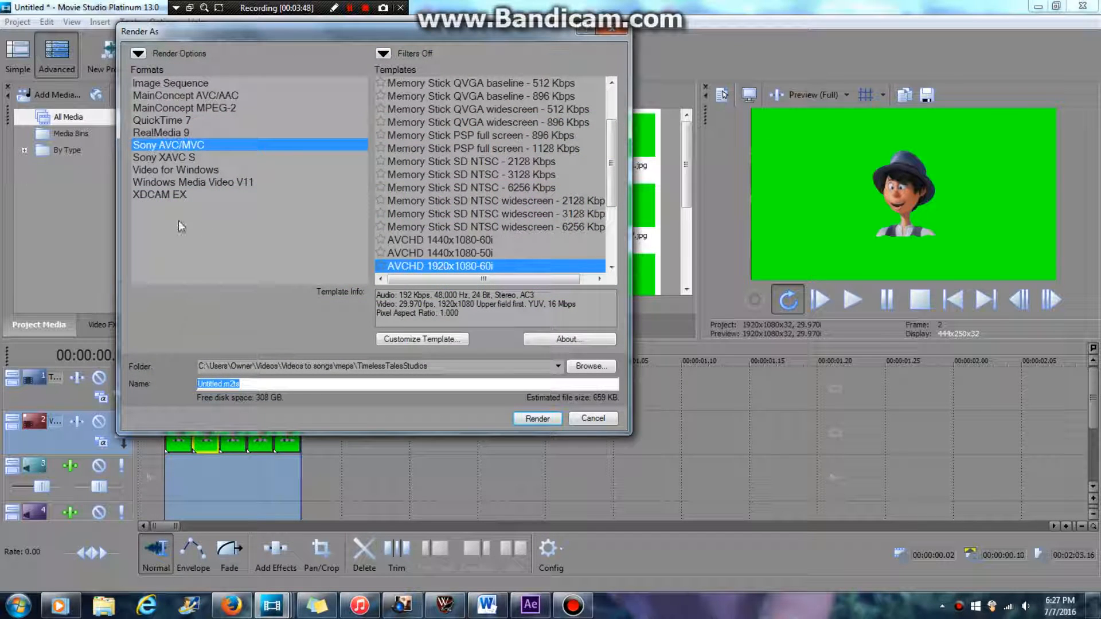
pyautogui.click(180, 186)
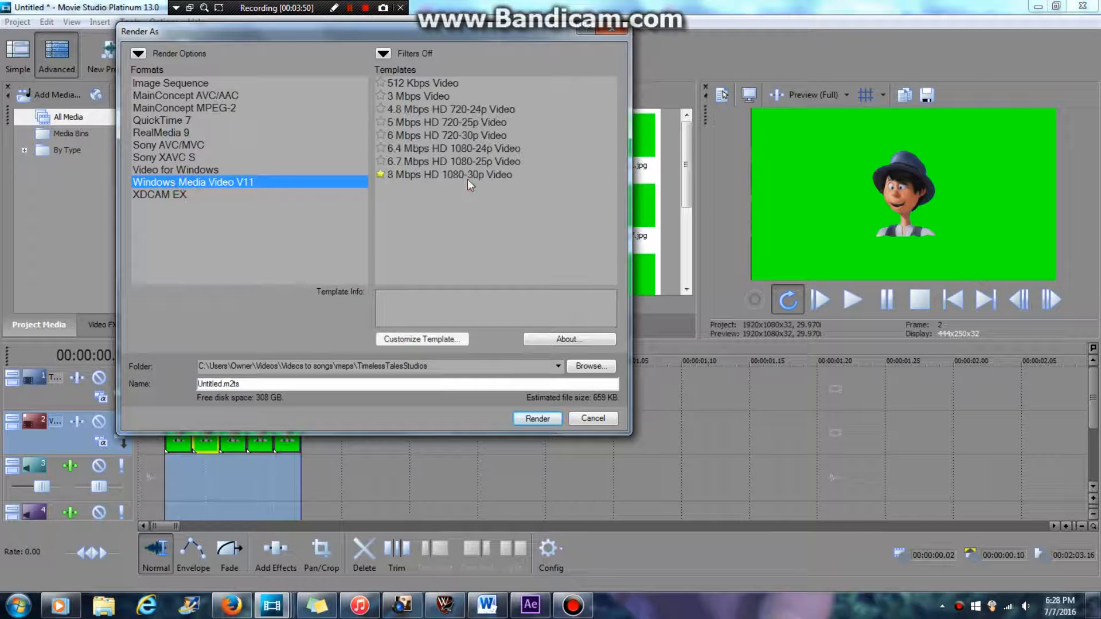
pyautogui.click(468, 177)
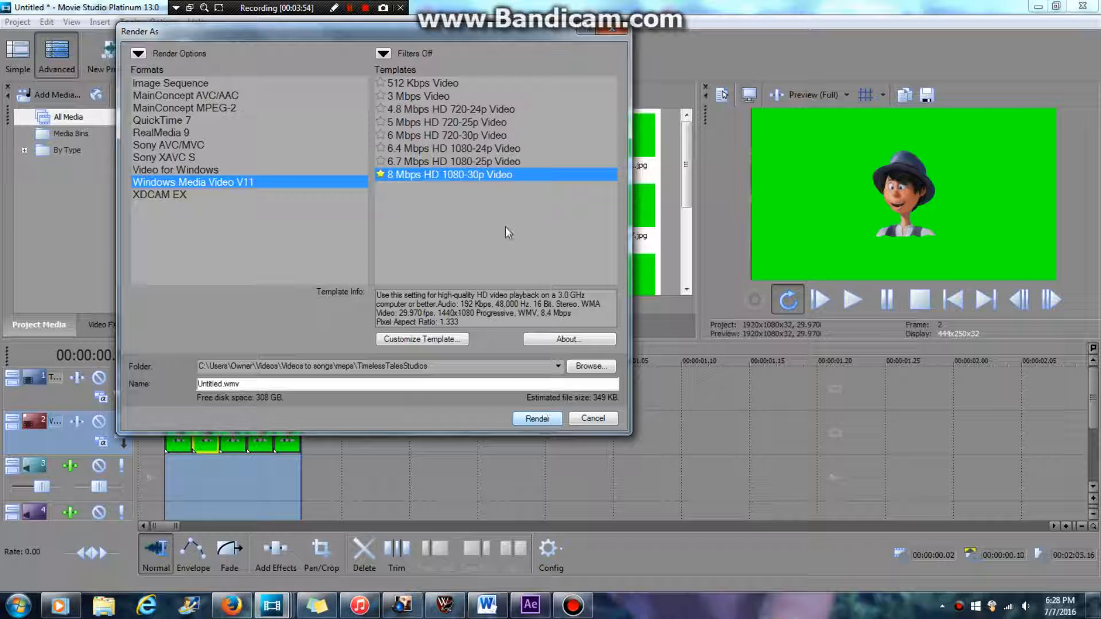
# - Cancel the render setup, start opening a media file, and search the Videos to songs folder for "Oncie smiling"
pyautogui.click(592, 419)
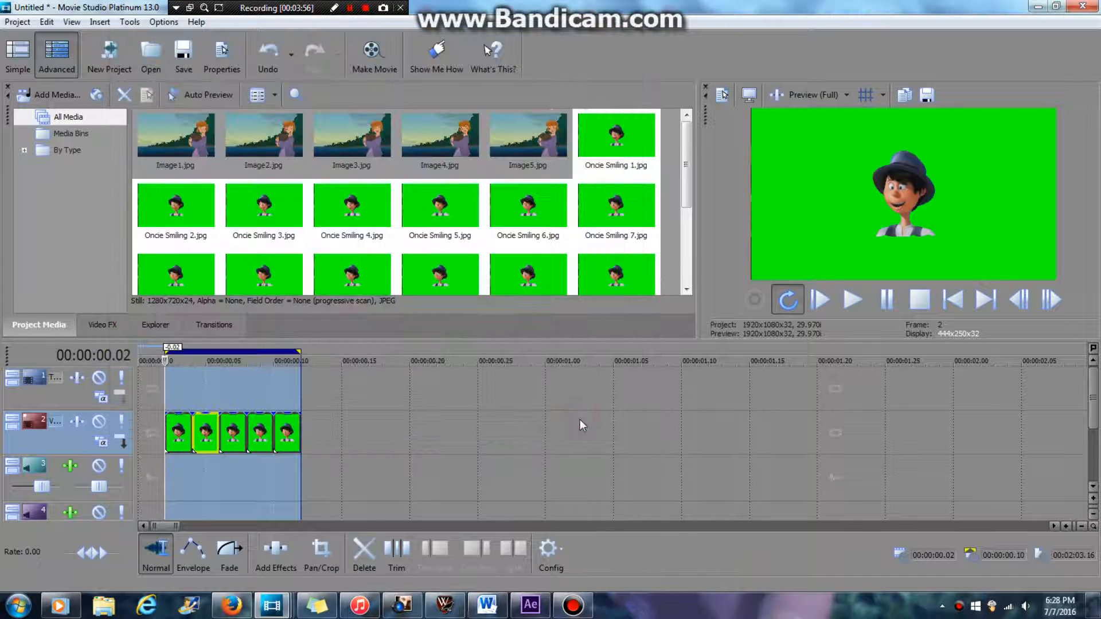
pyautogui.click(156, 66)
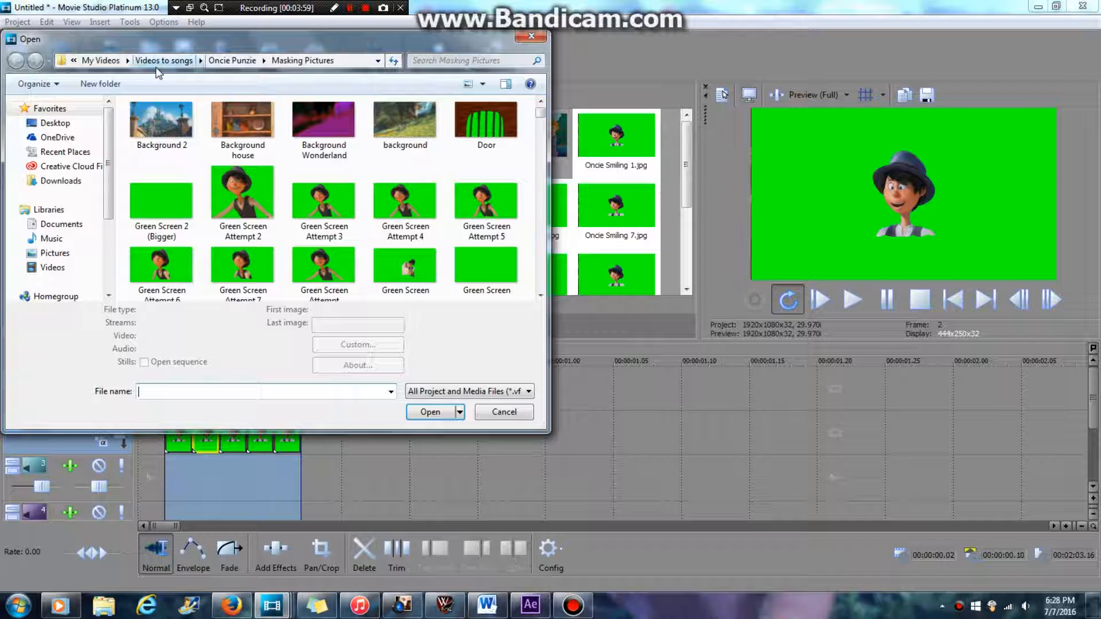
pyautogui.click(245, 60)
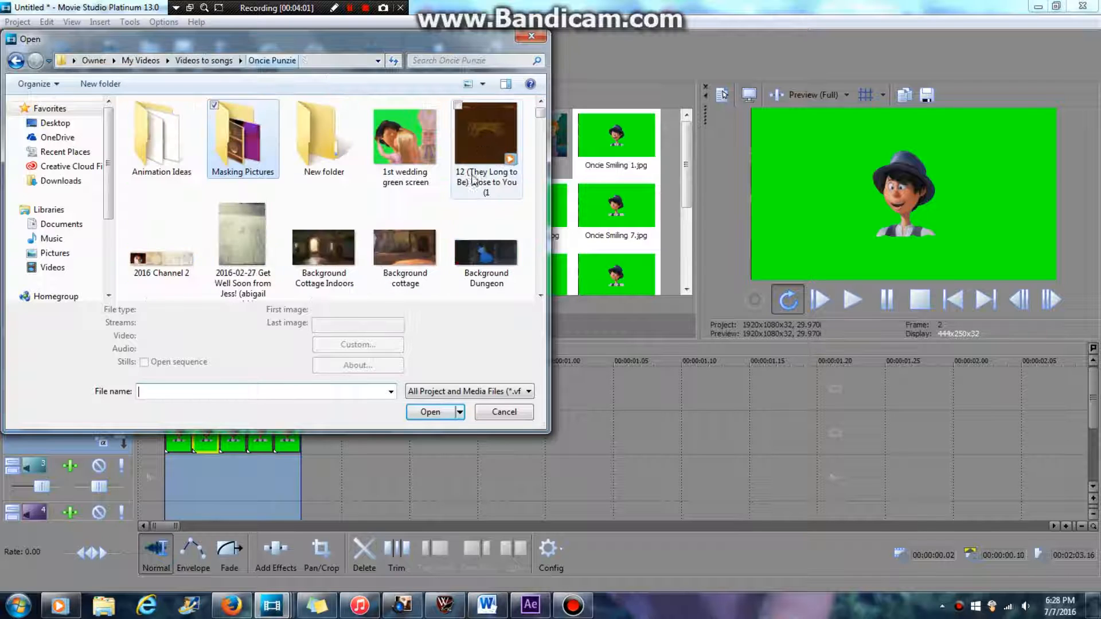
pyautogui.click(467, 61)
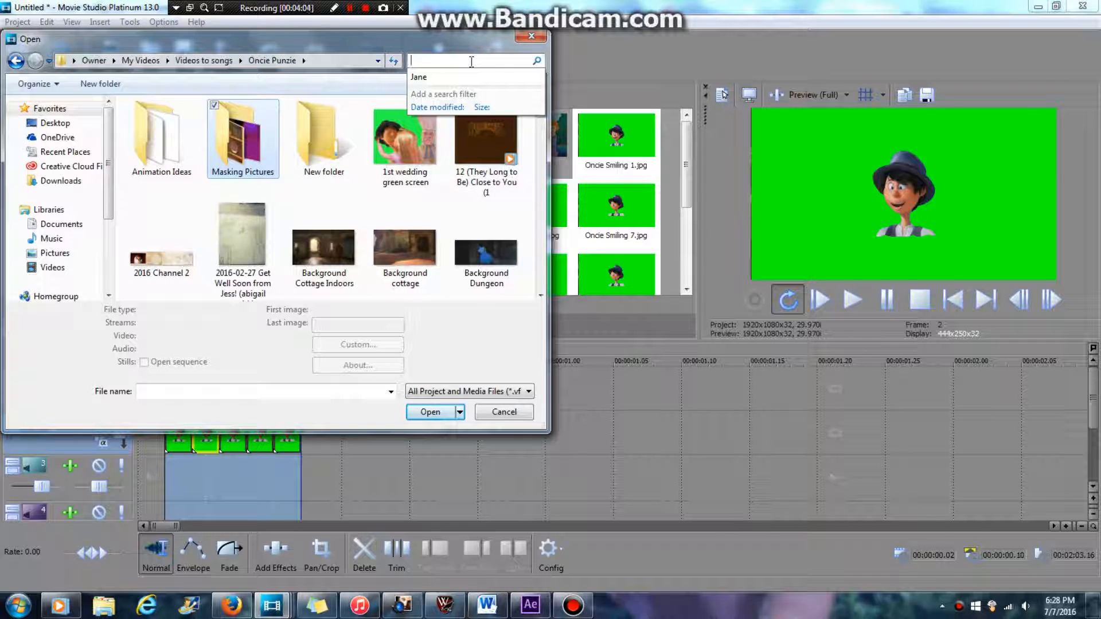
pyautogui.click(220, 60)
pyautogui.click(481, 61)
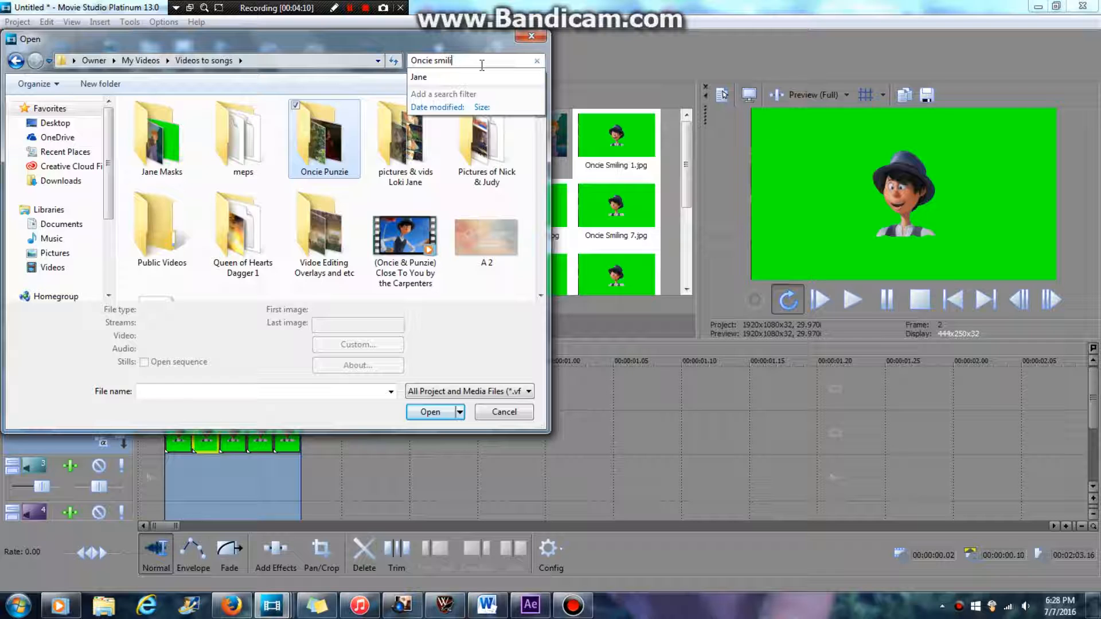
pyautogui.press('Return')
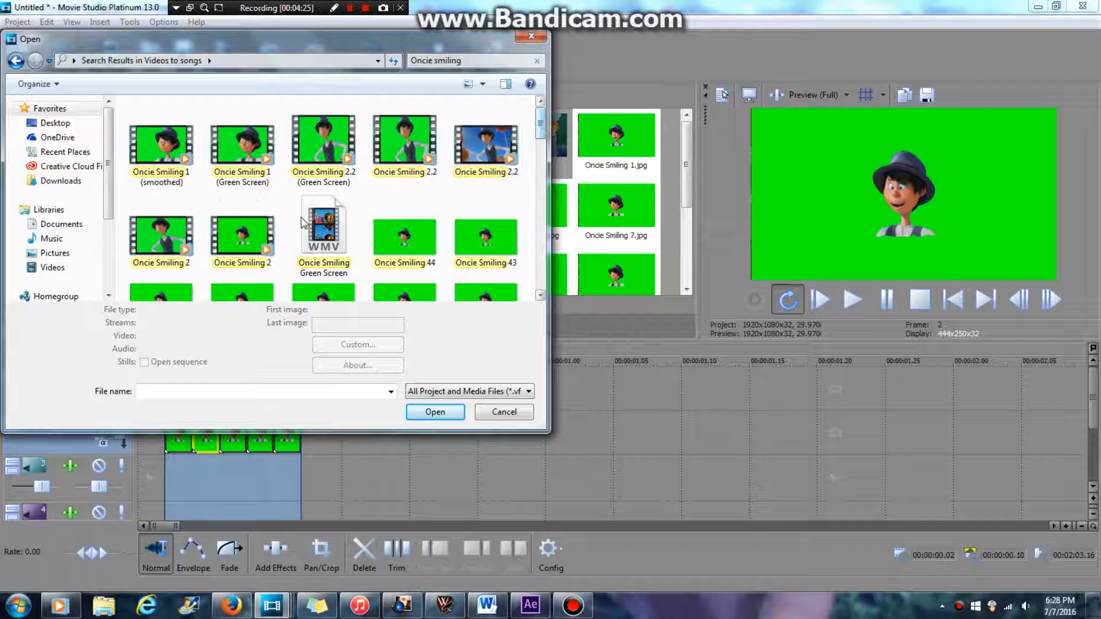
# - Open the Oncie Smiling Green Screen video from the search results and match the project video settings to it
pyautogui.click(259, 237)
pyautogui.click(343, 248)
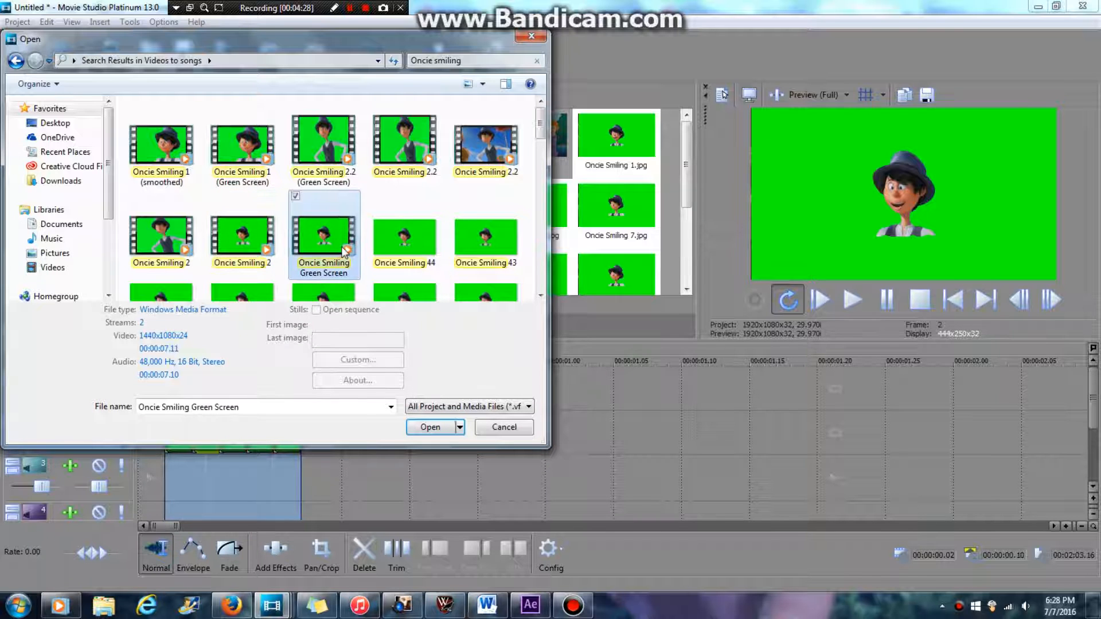
pyautogui.doubleClick(342, 250)
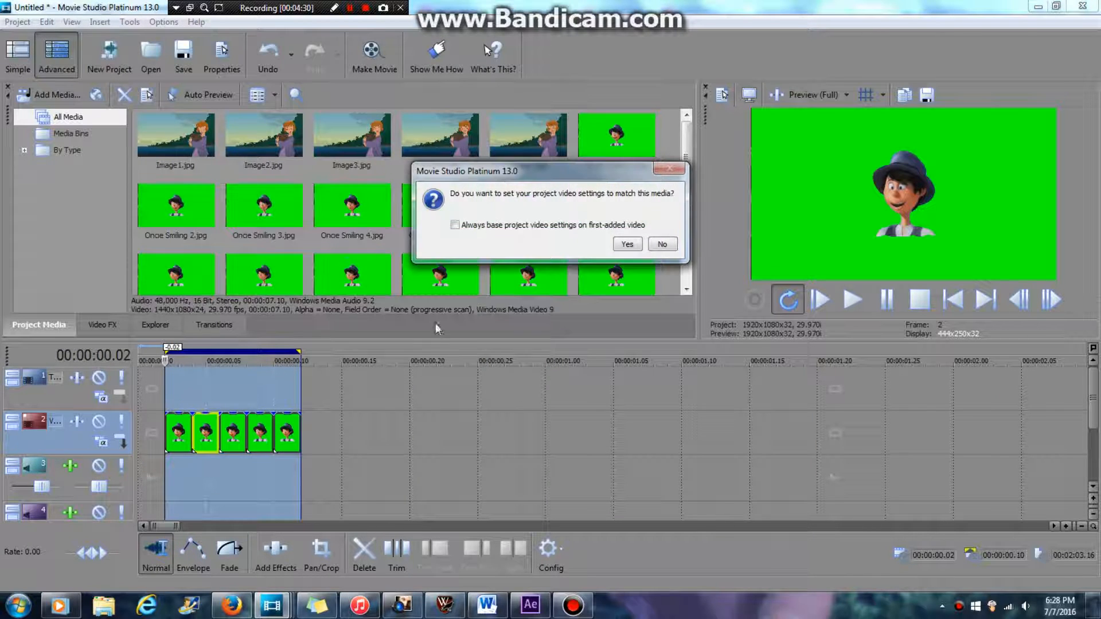
pyautogui.click(627, 244)
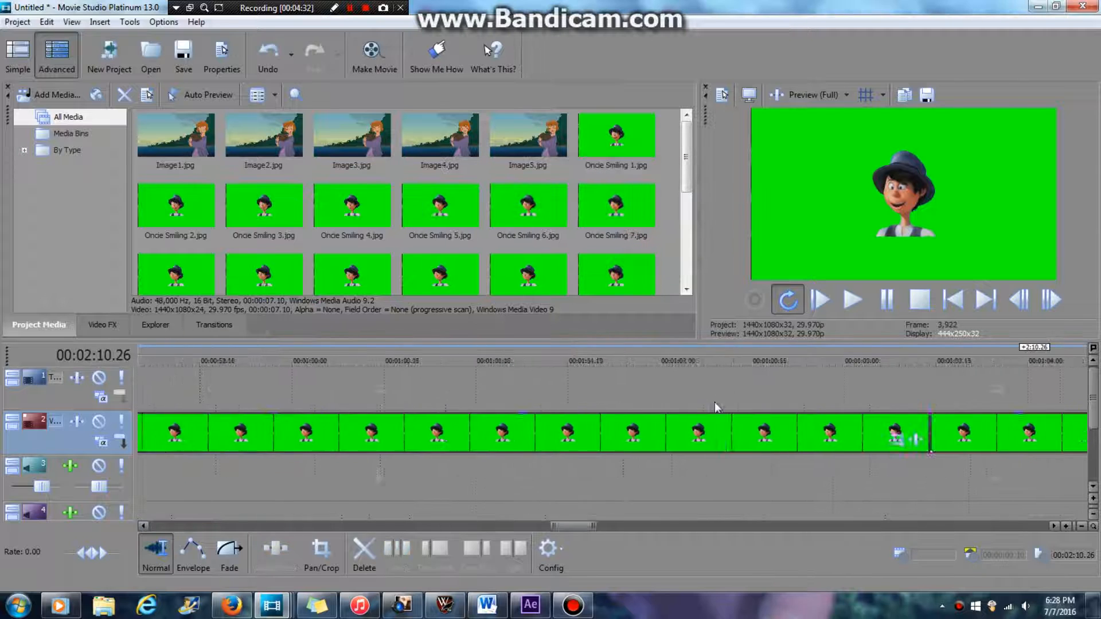
# - Locate the newly added video clip at the end of the timeline and place the playhead at its start
pyautogui.click(1081, 526)
pyautogui.click(1081, 526)
pyautogui.click(1081, 525)
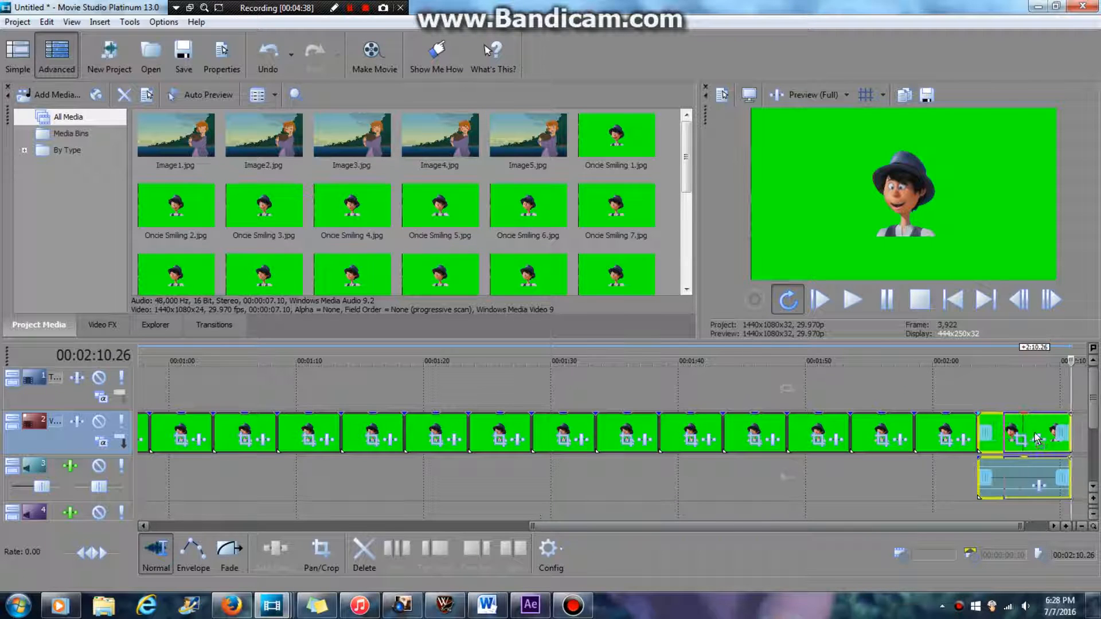
pyautogui.click(1008, 439)
pyautogui.click(978, 361)
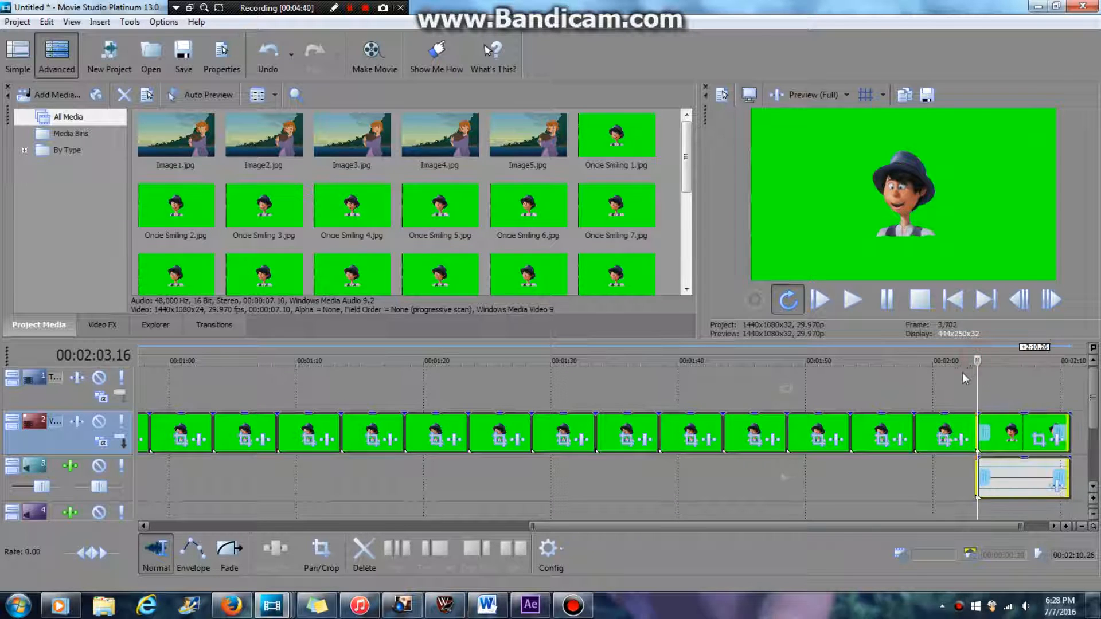
# - Select the row of image clips preceding the added video, from about 00:01:23 onward, and remove them from the timeline
pyautogui.moveTo(944, 420); pyautogui.dragTo(790, 429)
pyautogui.moveTo(930, 437); pyautogui.dragTo(565, 450)
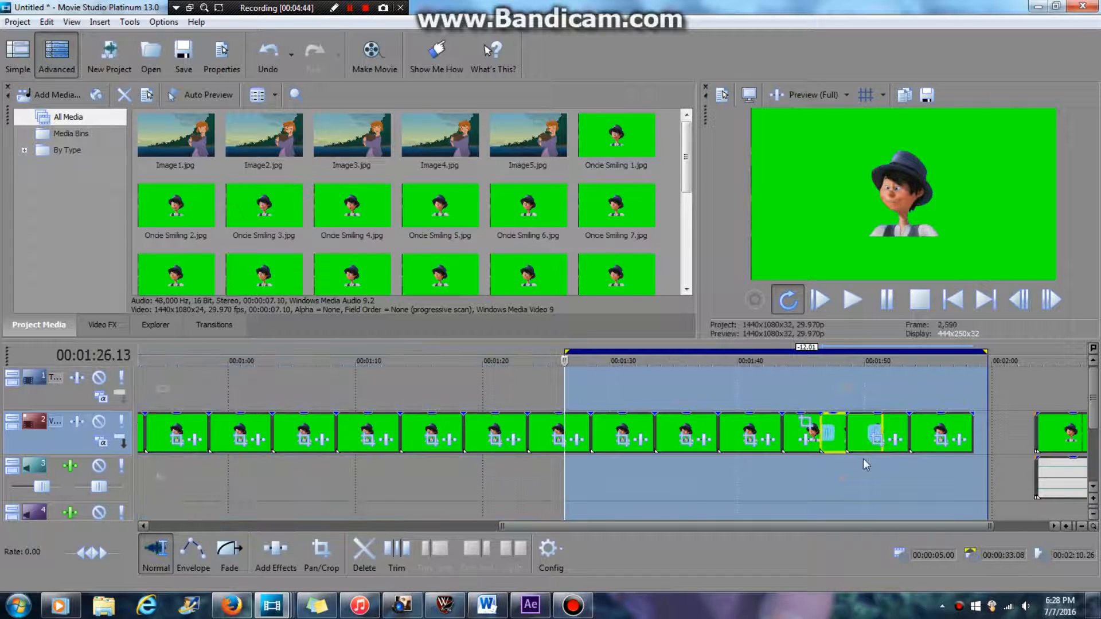
pyautogui.click(863, 458)
pyautogui.keyDown('ctrl'); pyautogui.click(941, 424); pyautogui.keyUp('ctrl')
pyautogui.keyDown('ctrl'); pyautogui.click(885, 428); pyautogui.keyUp('ctrl')
pyautogui.keyDown('ctrl'); pyautogui.click(834, 429); pyautogui.keyUp('ctrl')
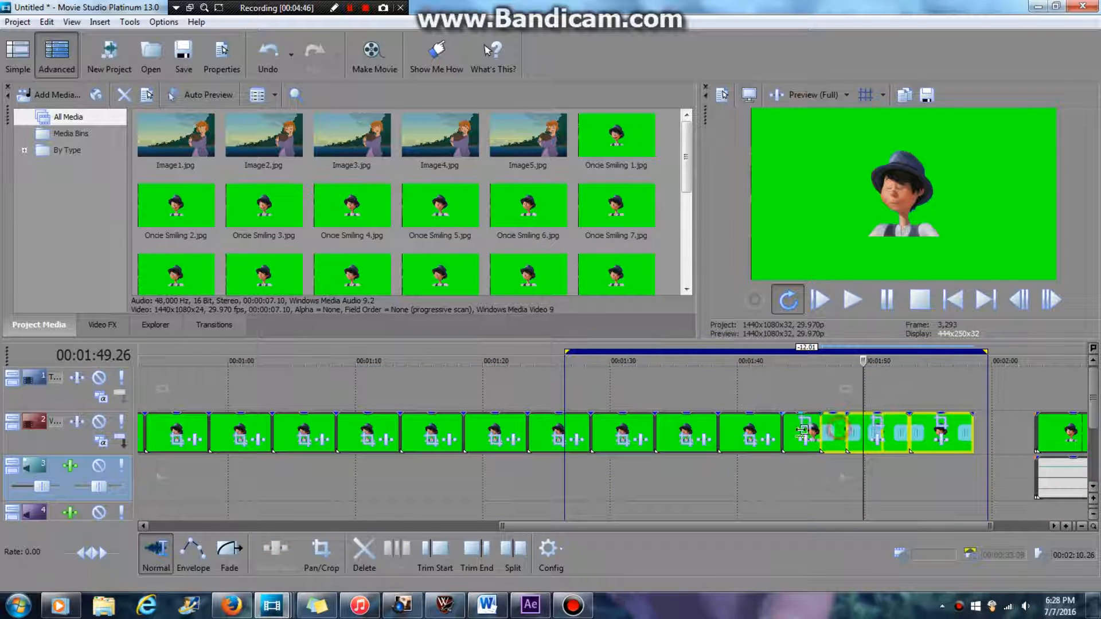
pyautogui.keyDown('ctrl'); pyautogui.click(802, 429); pyautogui.keyUp('ctrl')
pyautogui.keyDown('ctrl'); pyautogui.click(751, 428); pyautogui.keyUp('ctrl')
pyautogui.keyDown('ctrl'); pyautogui.click(688, 428); pyautogui.keyUp('ctrl')
pyautogui.keyDown('ctrl'); pyautogui.click(606, 427); pyautogui.keyUp('ctrl')
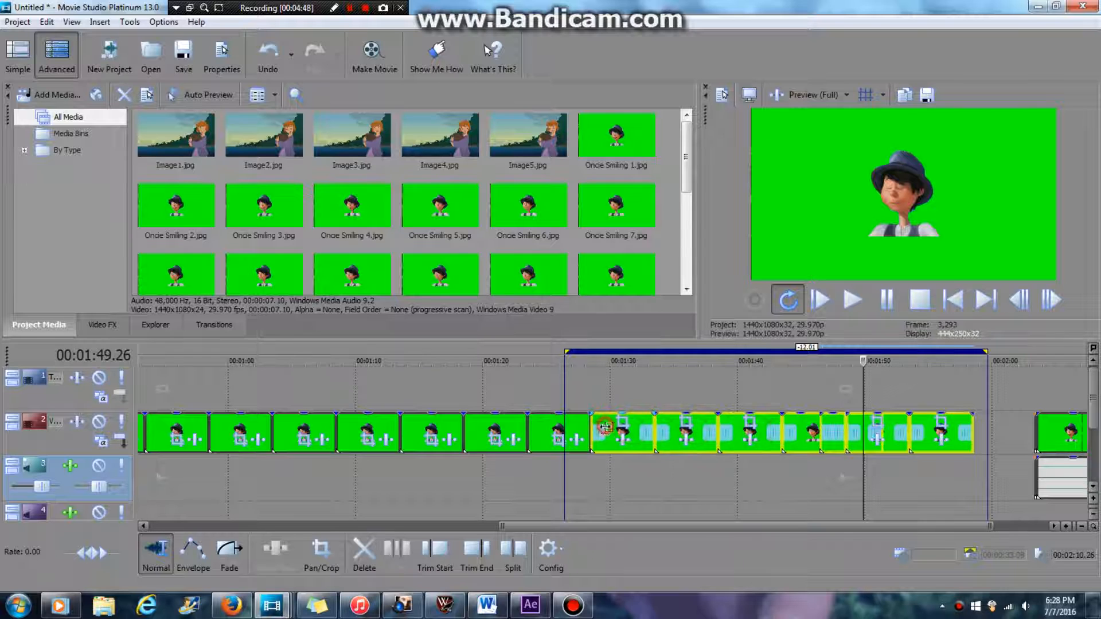
pyautogui.keyDown('ctrl'); pyautogui.click(559, 428); pyautogui.keyUp('ctrl')
pyautogui.rightClick(562, 430)
pyautogui.click(601, 281)
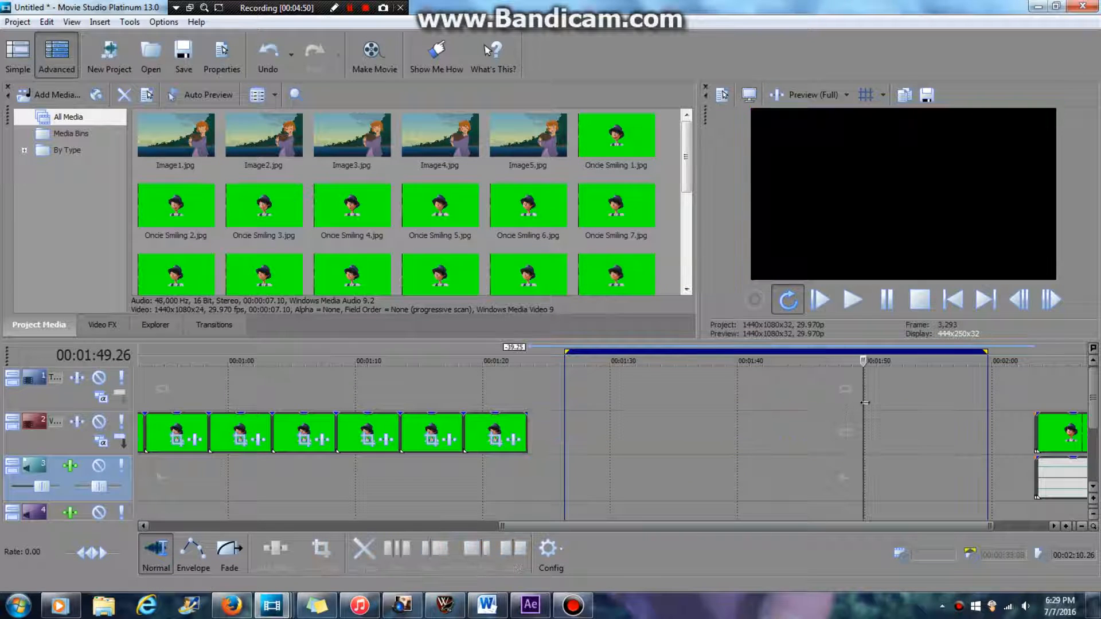
# - Place a copy of the added video clip, without its audio, in the empty gap at about 00:01:41
pyautogui.click(1081, 527)
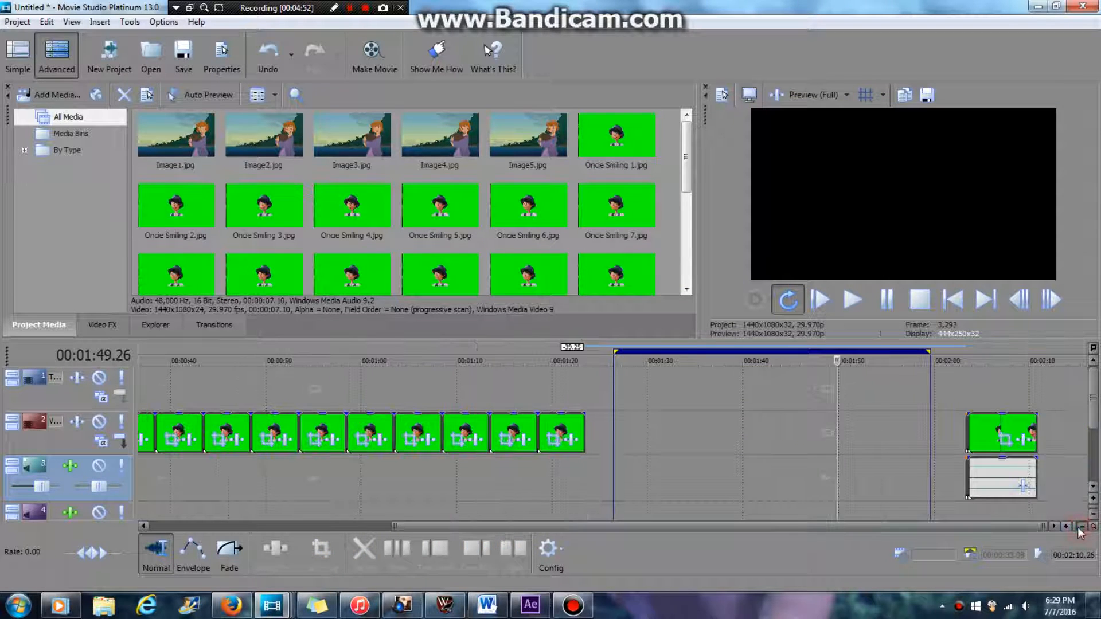
pyautogui.click(1006, 428)
pyautogui.moveTo(1000, 432); pyautogui.dragTo(788, 431)
# - Play the copied video clip from its start and restart it once to review the finished animation
pyautogui.click(755, 362)
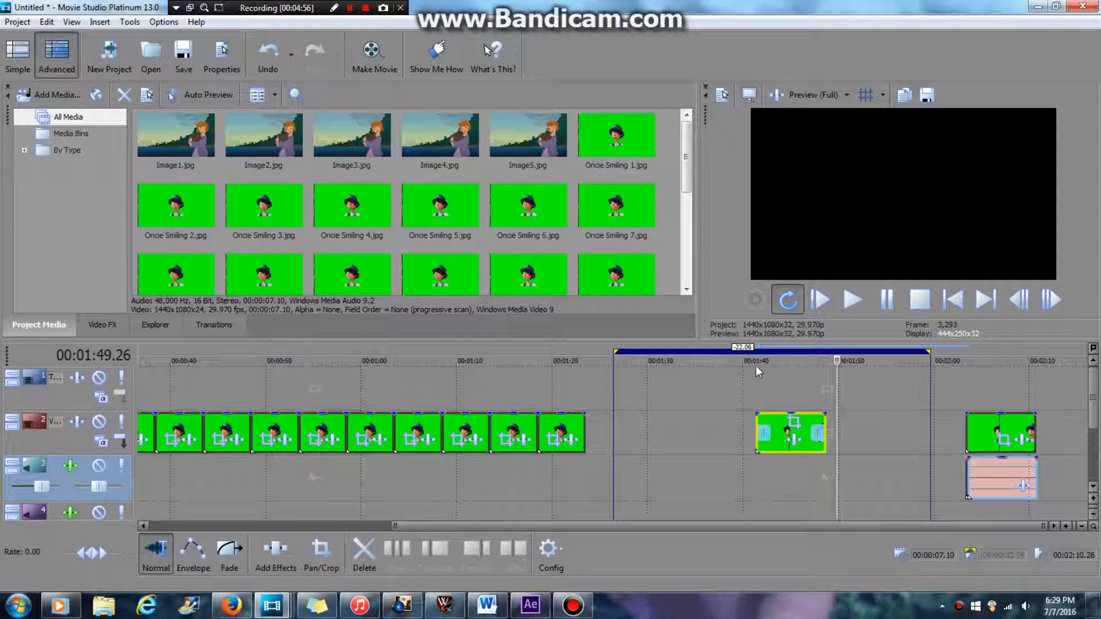
pyautogui.click(852, 300)
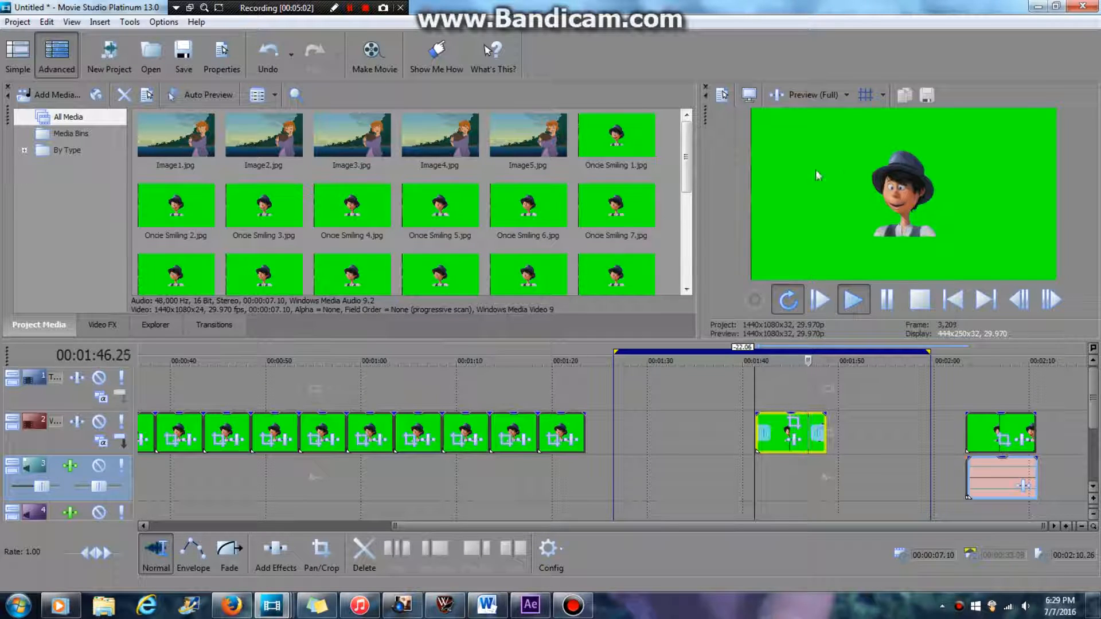
pyautogui.click(757, 362)
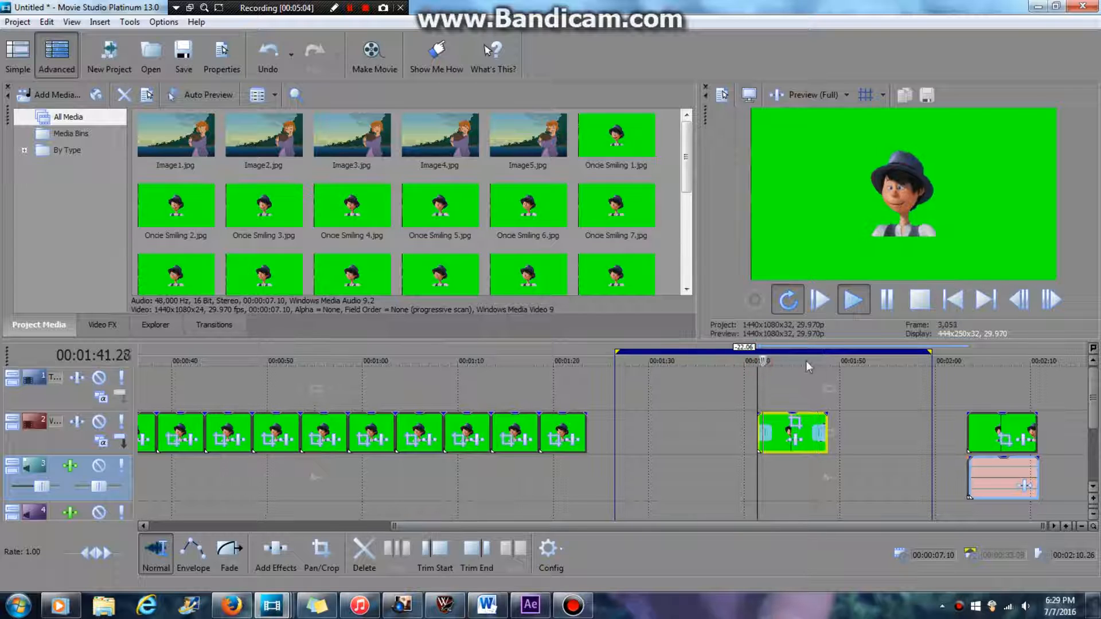
# - Return the playhead to the start of the timeline at the short clips and stop playback
pyautogui.click(957, 301)
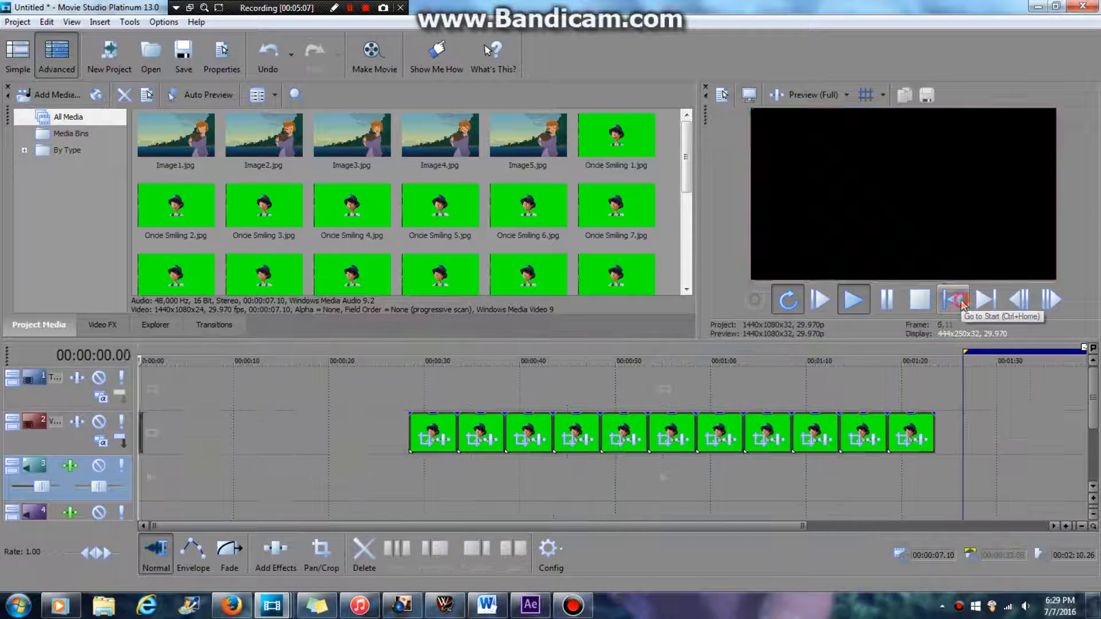
pyautogui.click(1064, 516)
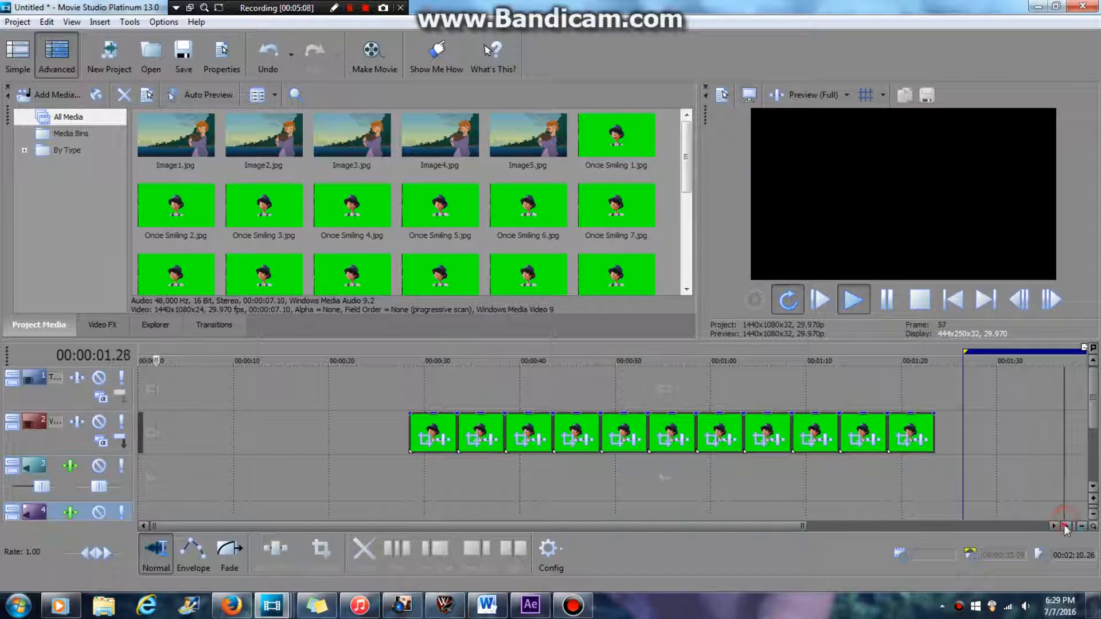
pyautogui.click(1064, 524)
pyautogui.click(1065, 525)
pyautogui.click(1065, 524)
pyautogui.click(919, 300)
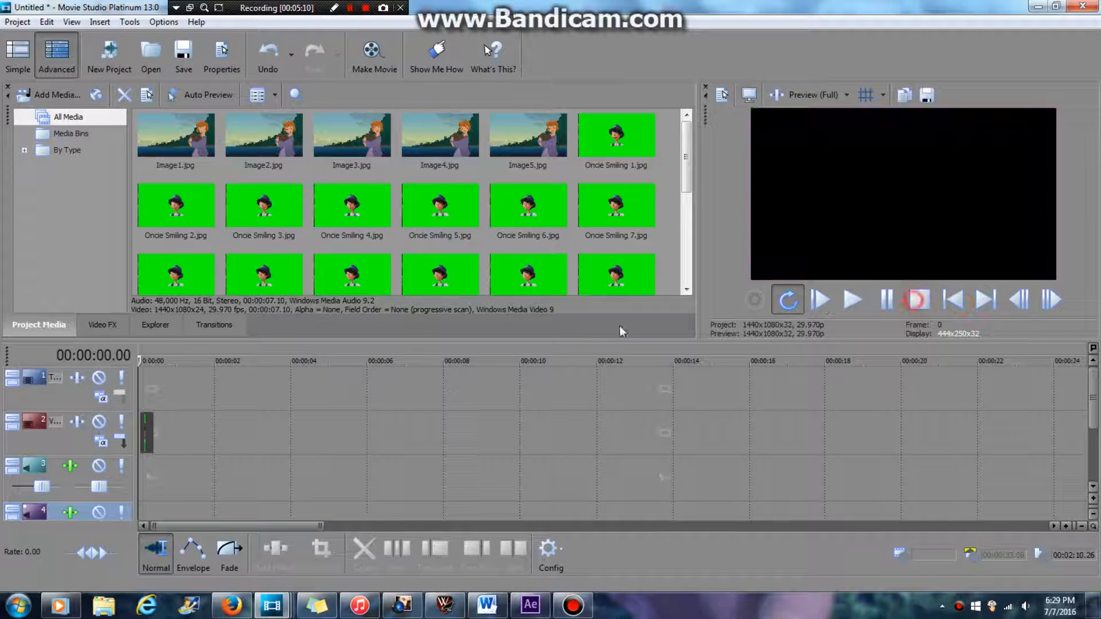
pyautogui.moveTo(139, 361)
pyautogui.mouseDown()
pyautogui.moveTo(149, 364)
pyautogui.moveTo(138, 373)
pyautogui.mouseUp()
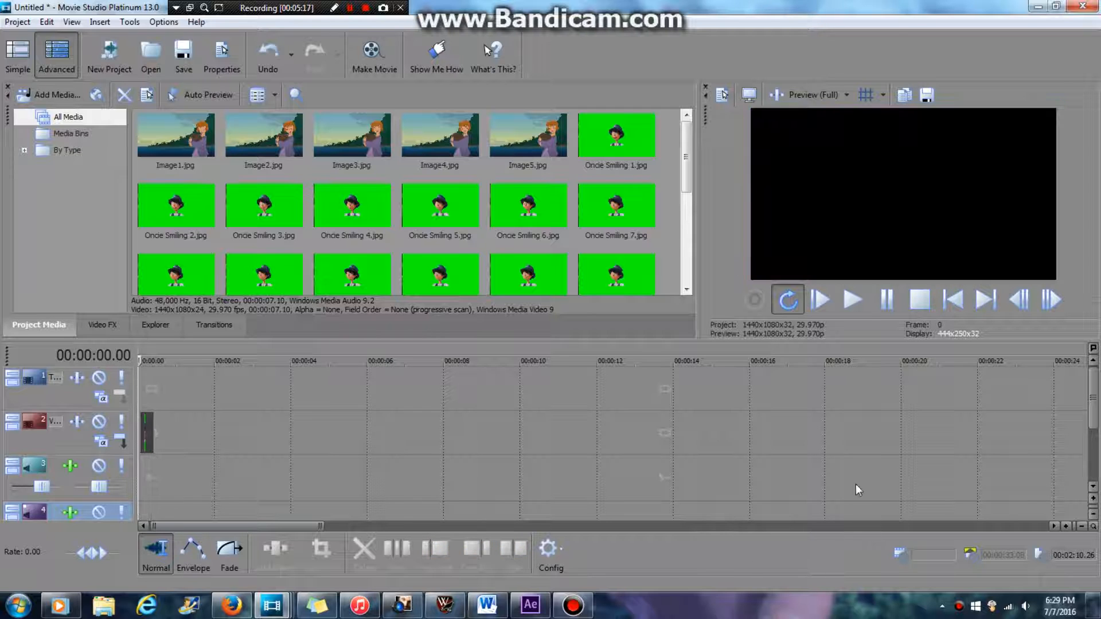
# - Move the five two-frame clips together to the very start of the timeline and scrub through them to 00:00:00.09
pyautogui.click(1064, 526)
pyautogui.click(1064, 526)
pyautogui.click(1064, 525)
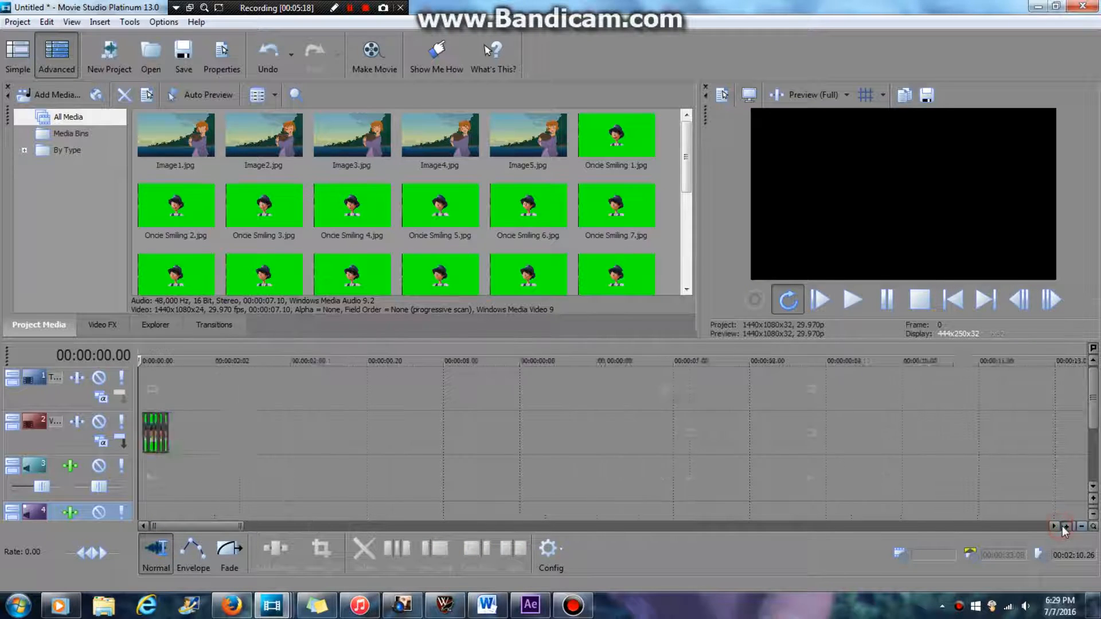
pyautogui.click(1065, 526)
pyautogui.click(265, 433)
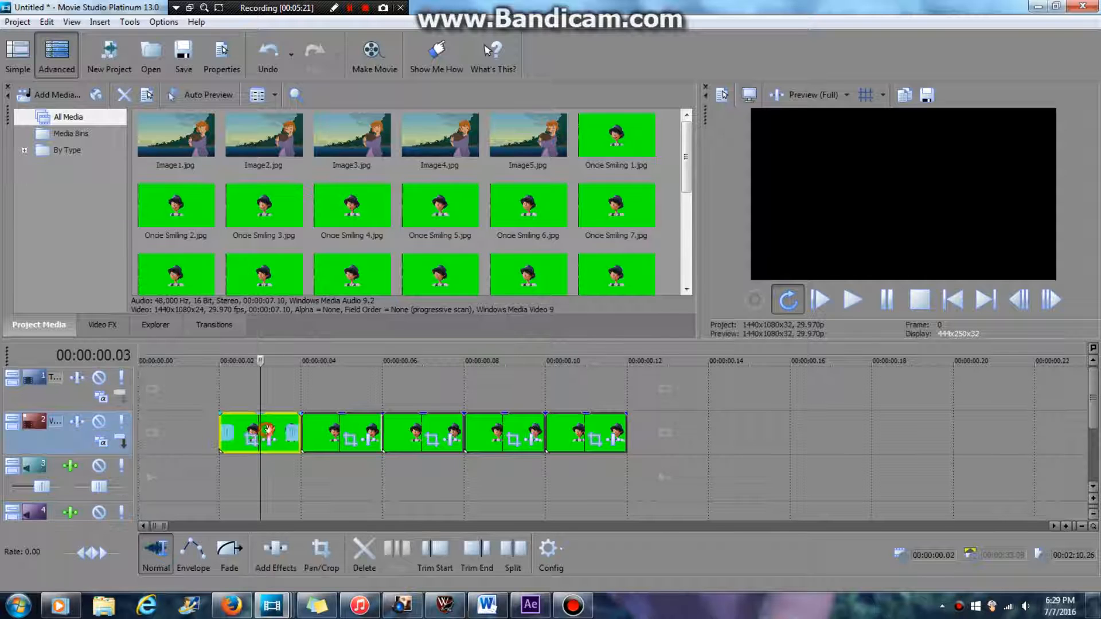
pyautogui.keyDown('ctrl'); pyautogui.click(340, 427); pyautogui.keyUp('ctrl')
pyautogui.keyDown('ctrl'); pyautogui.click(424, 431); pyautogui.keyUp('ctrl')
pyautogui.keyDown('ctrl'); pyautogui.click(515, 433); pyautogui.keyUp('ctrl')
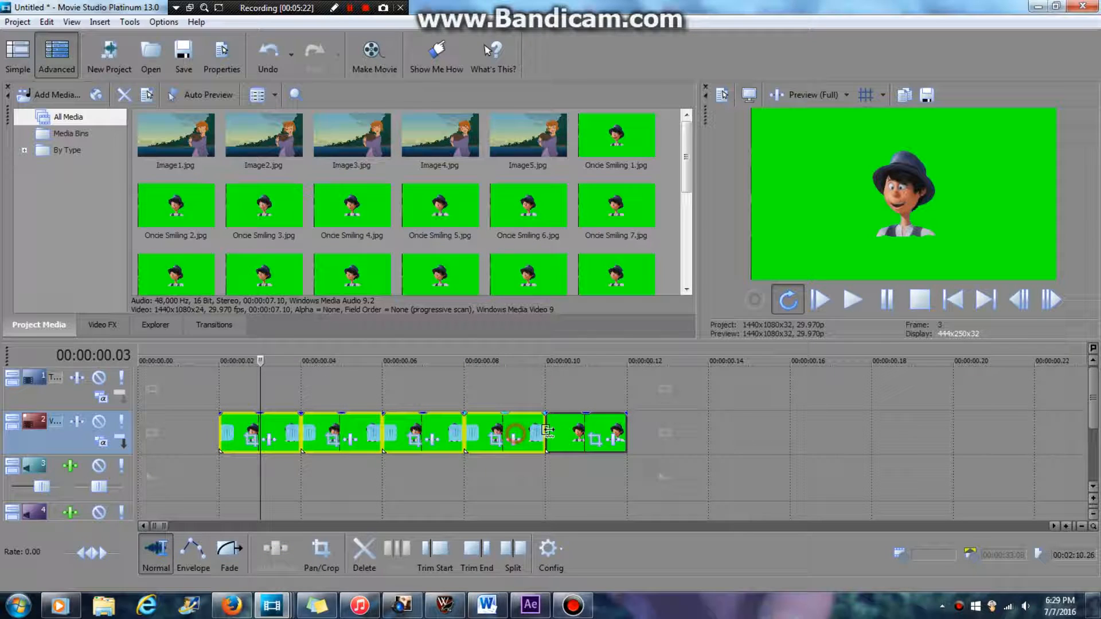
pyautogui.keyDown('ctrl'); pyautogui.click(597, 427); pyautogui.keyUp('ctrl')
pyautogui.moveTo(596, 427); pyautogui.dragTo(514, 427)
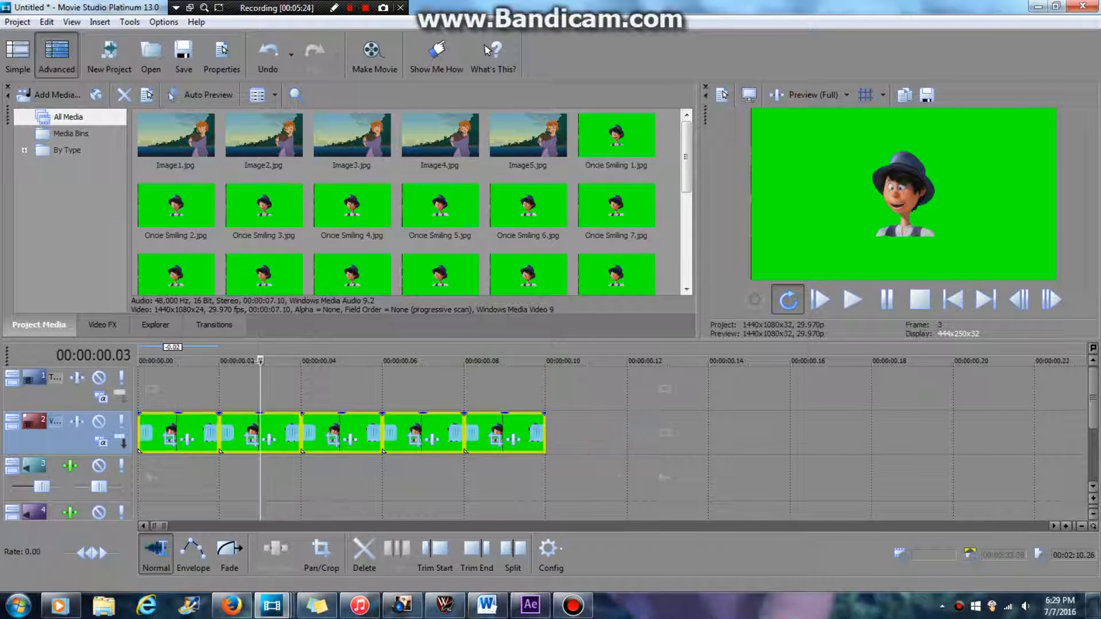
pyautogui.moveTo(260, 361); pyautogui.dragTo(505, 459)
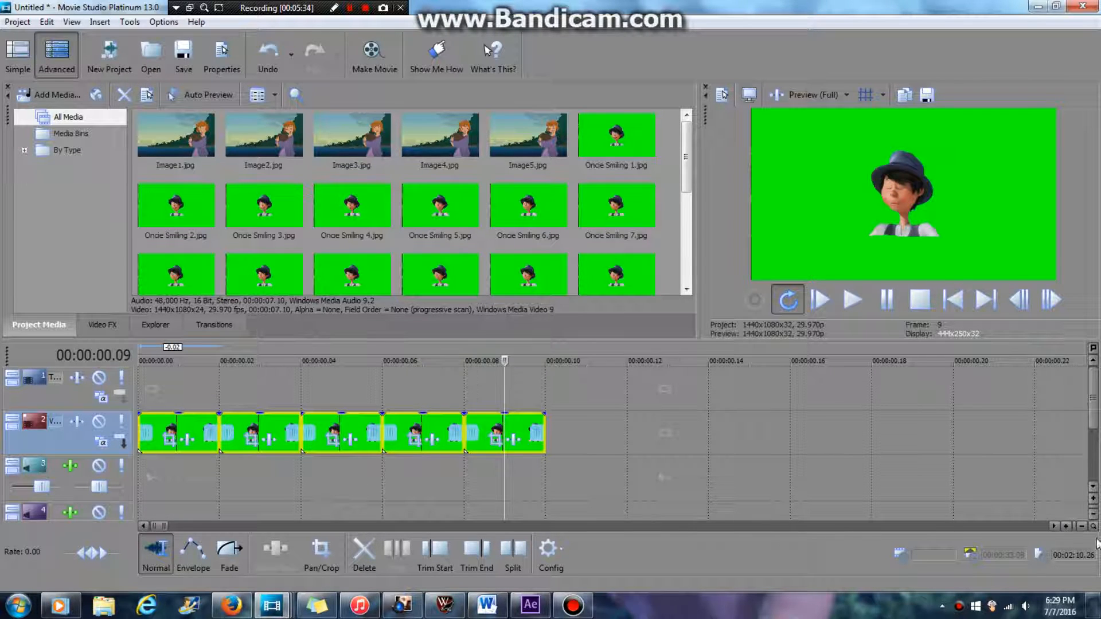
# - Play the video copy in the gap from its beginning at normal speed, replay it, and pause playback
pyautogui.click(1081, 527)
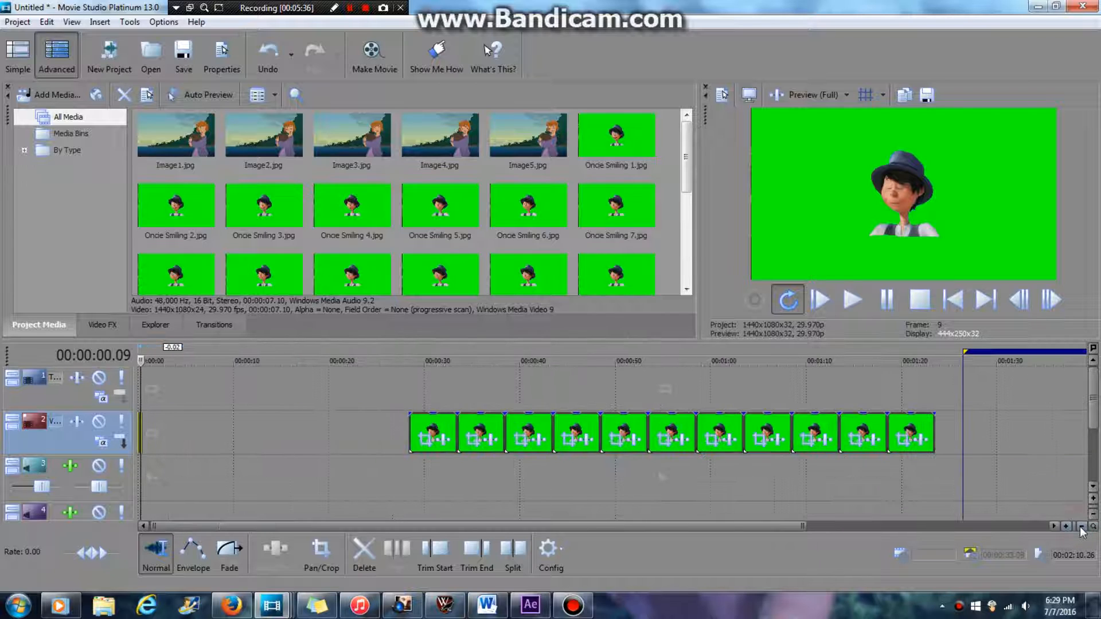
pyautogui.click(1080, 527)
pyautogui.moveTo(854, 363); pyautogui.dragTo(837, 372)
pyautogui.click(846, 373)
pyautogui.click(850, 299)
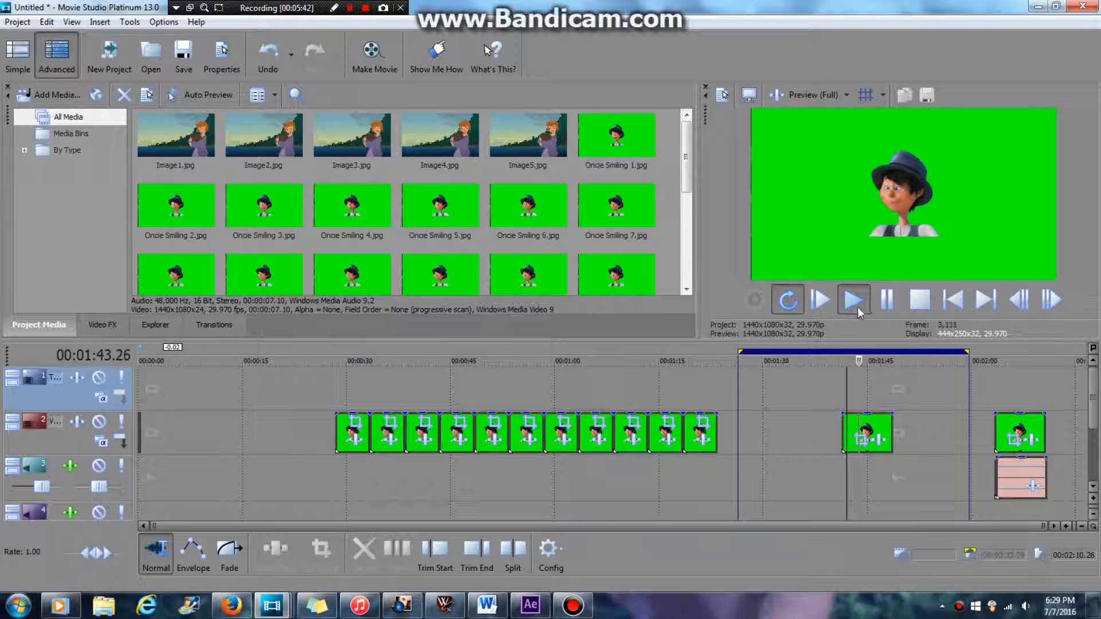
pyautogui.click(845, 361)
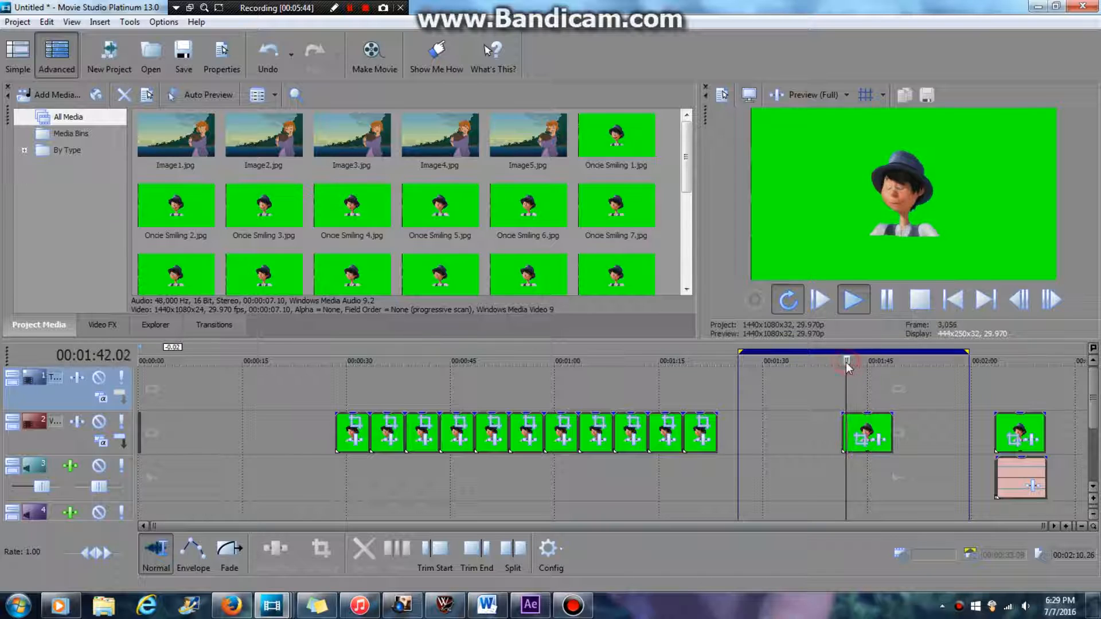
pyautogui.click(888, 300)
# - Set the playback rate of the video copy in the gap to 1.600 and play it from its start
pyautogui.rightClick(866, 436)
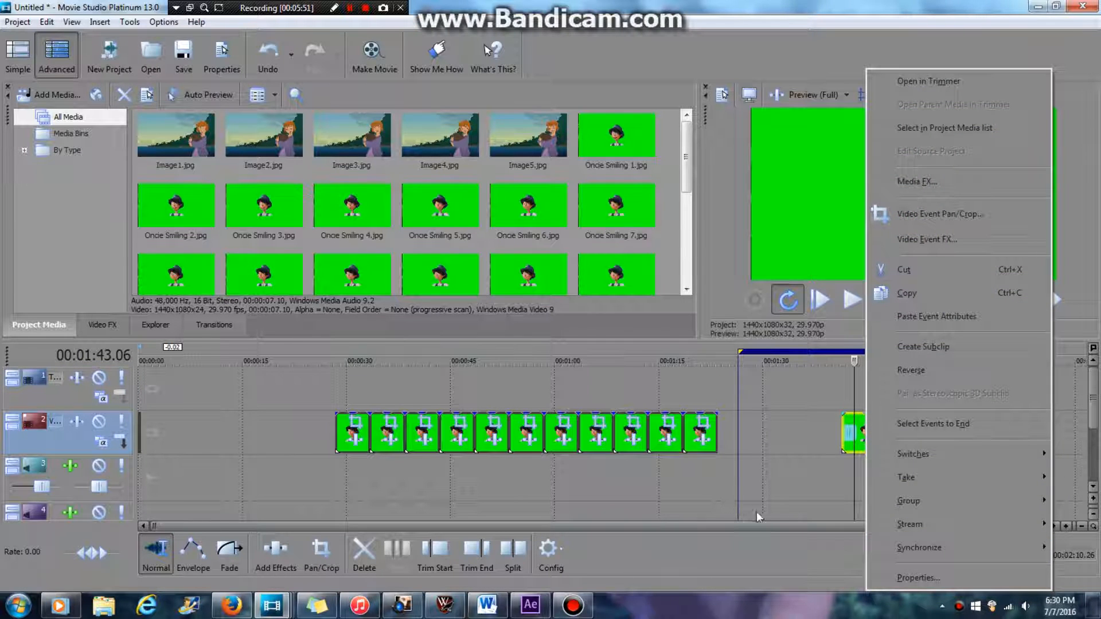
pyautogui.moveTo(909, 539)
pyautogui.click(917, 577)
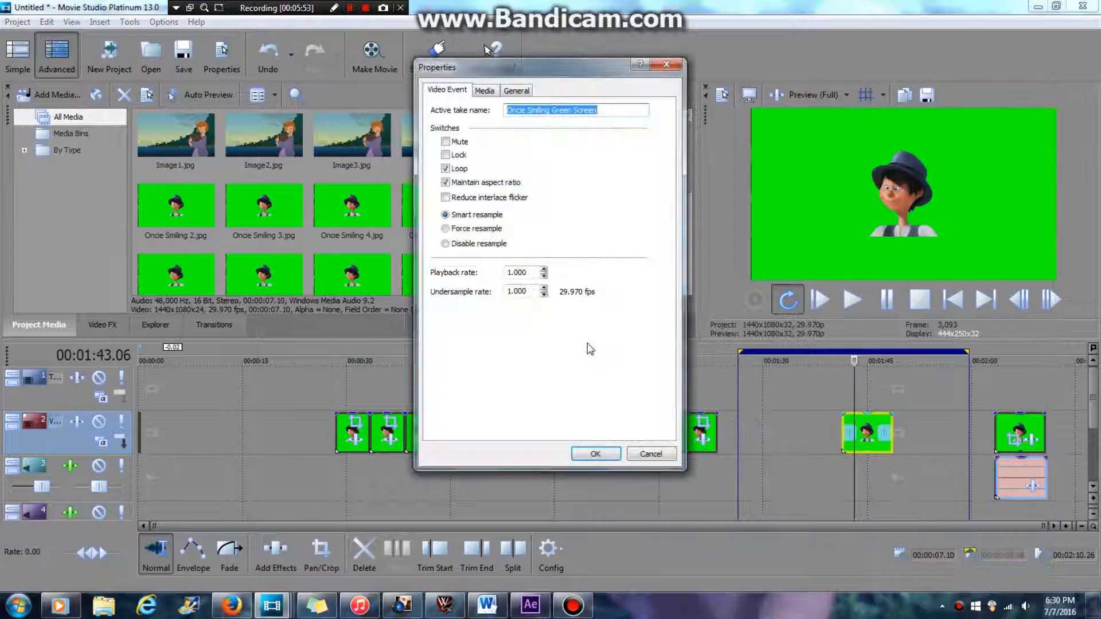
pyautogui.click(519, 275)
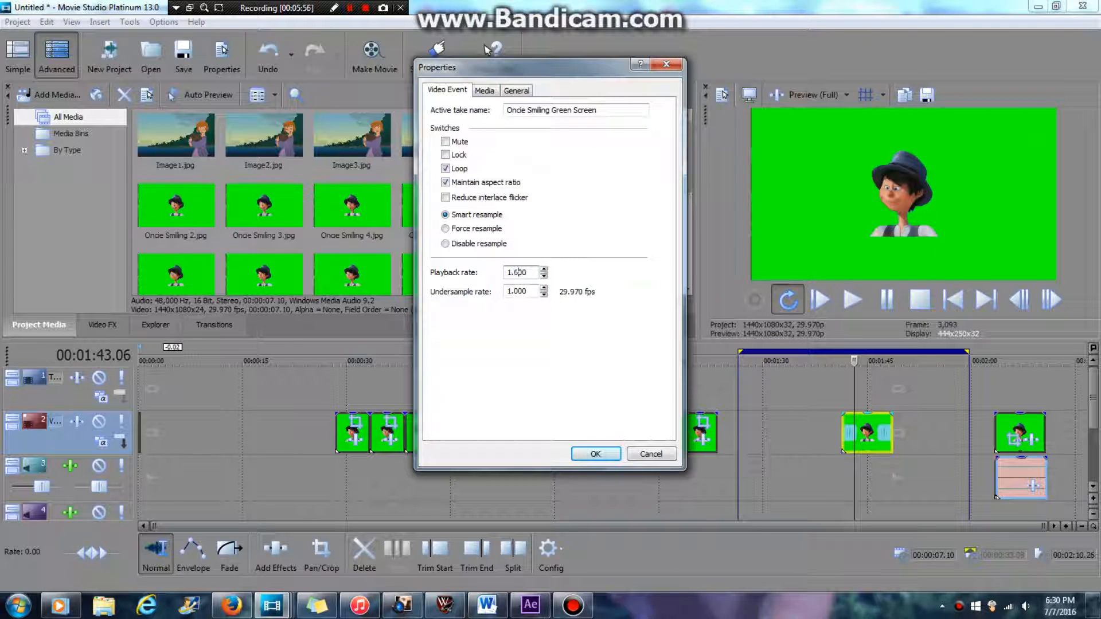
pyautogui.press('Return')
pyautogui.moveTo(854, 361); pyautogui.dragTo(840, 362)
pyautogui.click(853, 302)
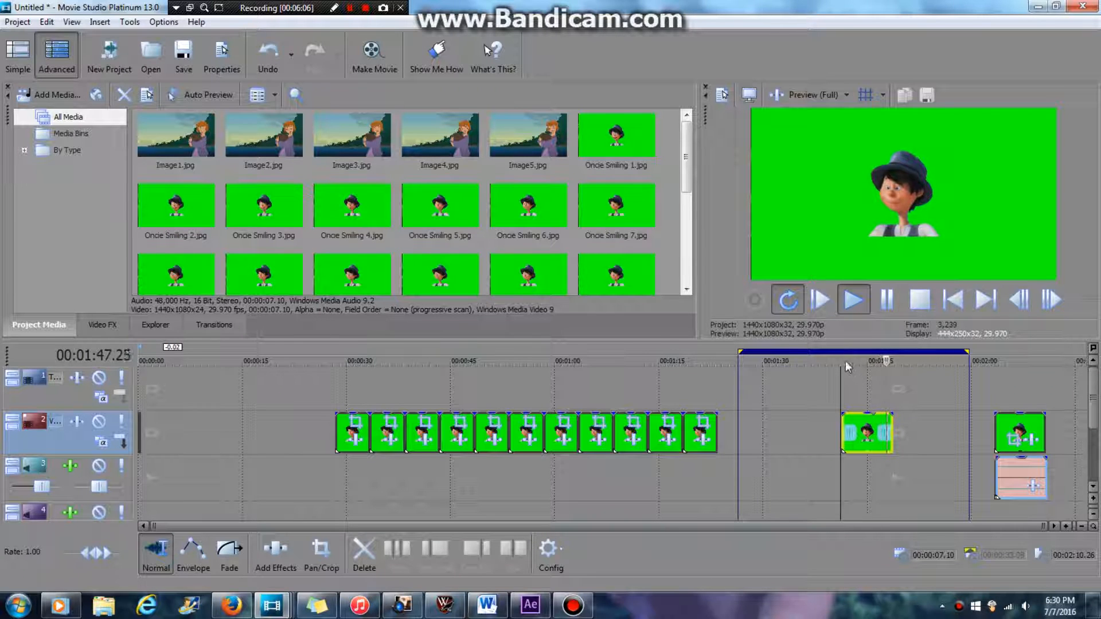
# - Replay the video copy in the gap and set its playback rate to 4.600
pyautogui.click(844, 360)
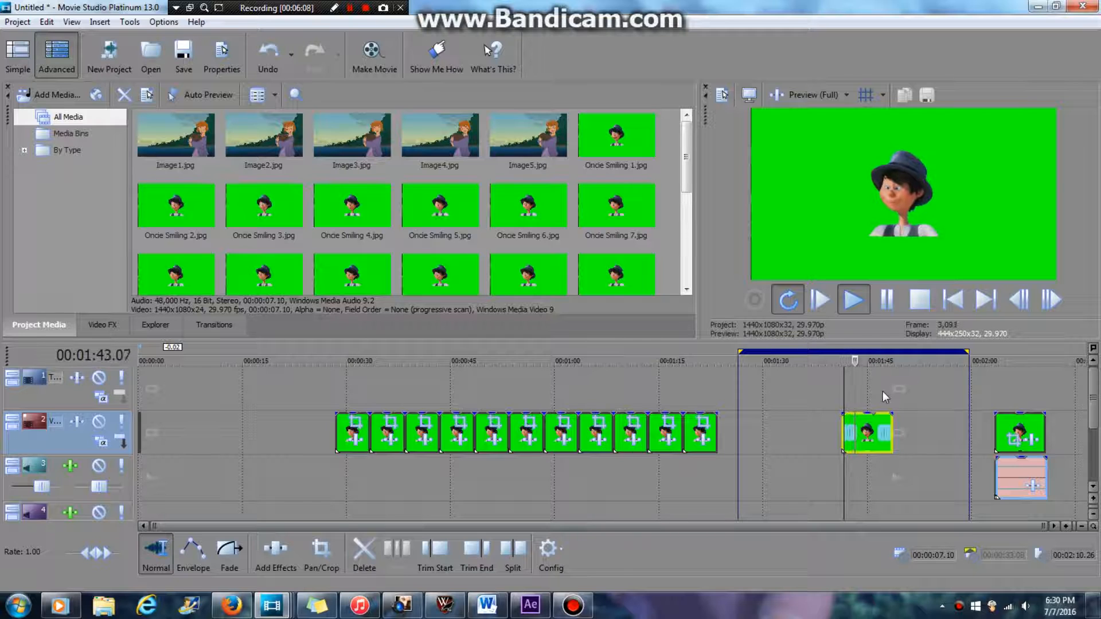
pyautogui.rightClick(866, 424)
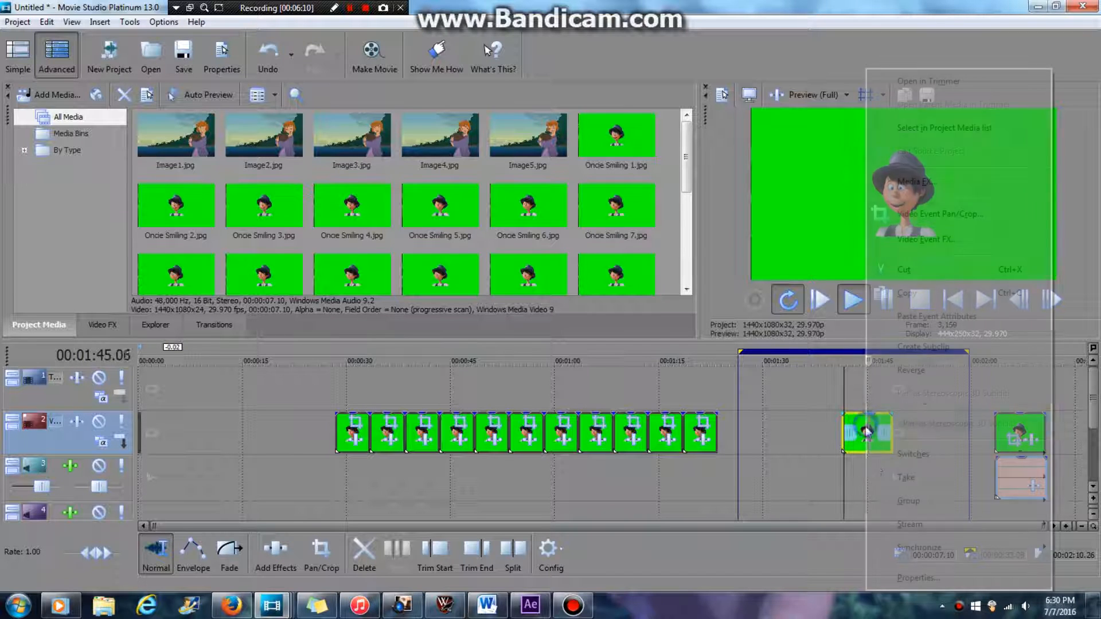
pyautogui.click(917, 577)
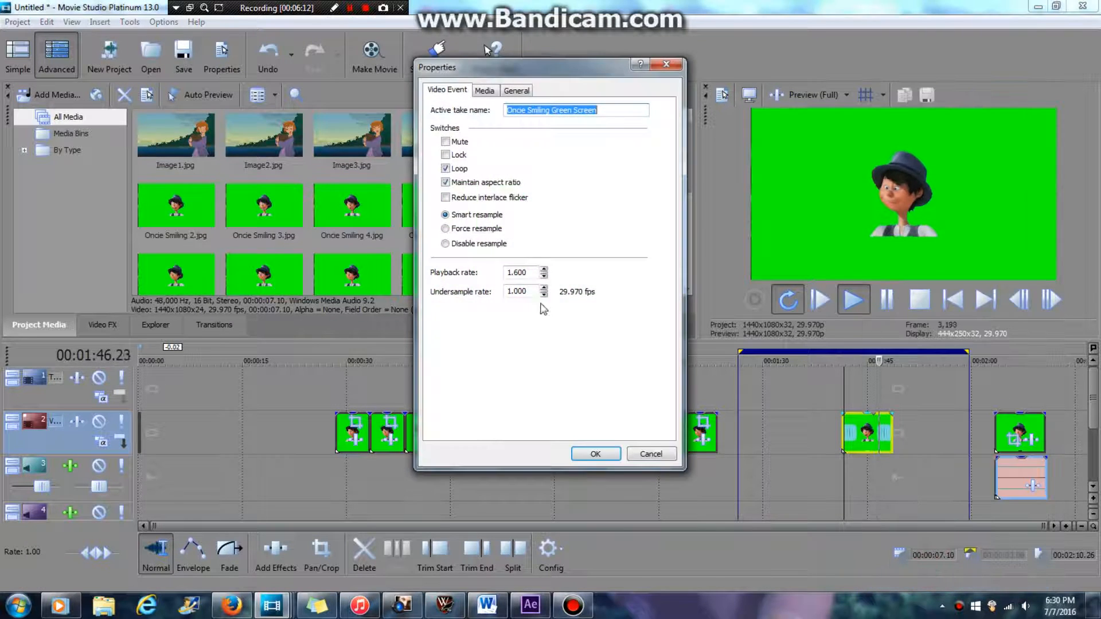
pyautogui.click(510, 273)
pyautogui.press('BackSpace')
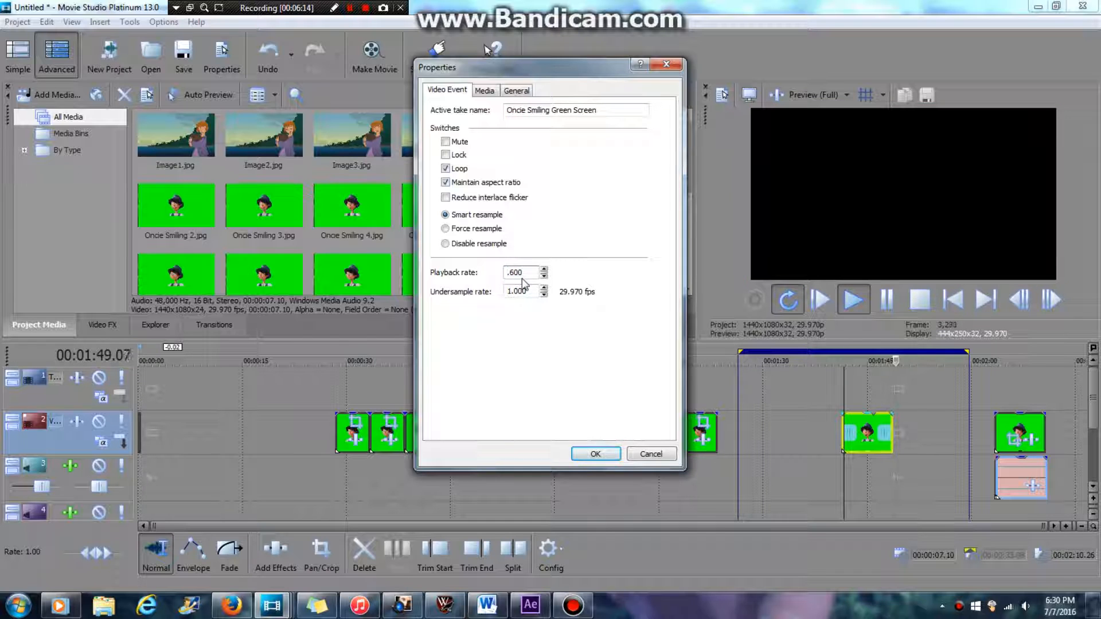
pyautogui.write('4')
pyautogui.press('Return')
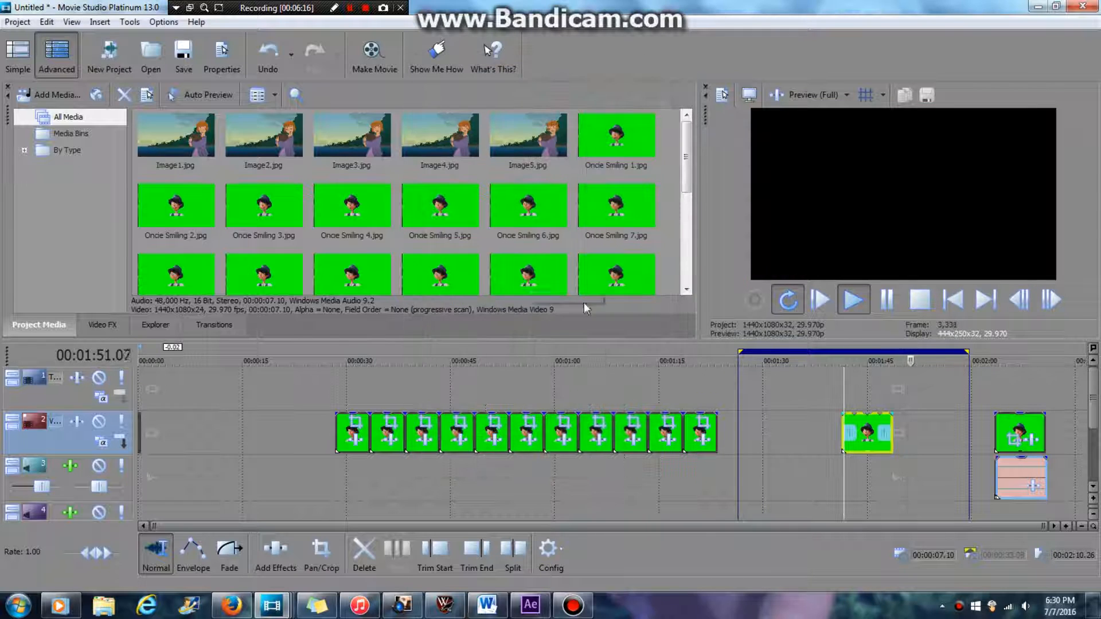
# - Play the sped-up video copy from its start, stop playback, and move the playhead to 00:00:49.25 over the long row of image clips
pyautogui.click(840, 361)
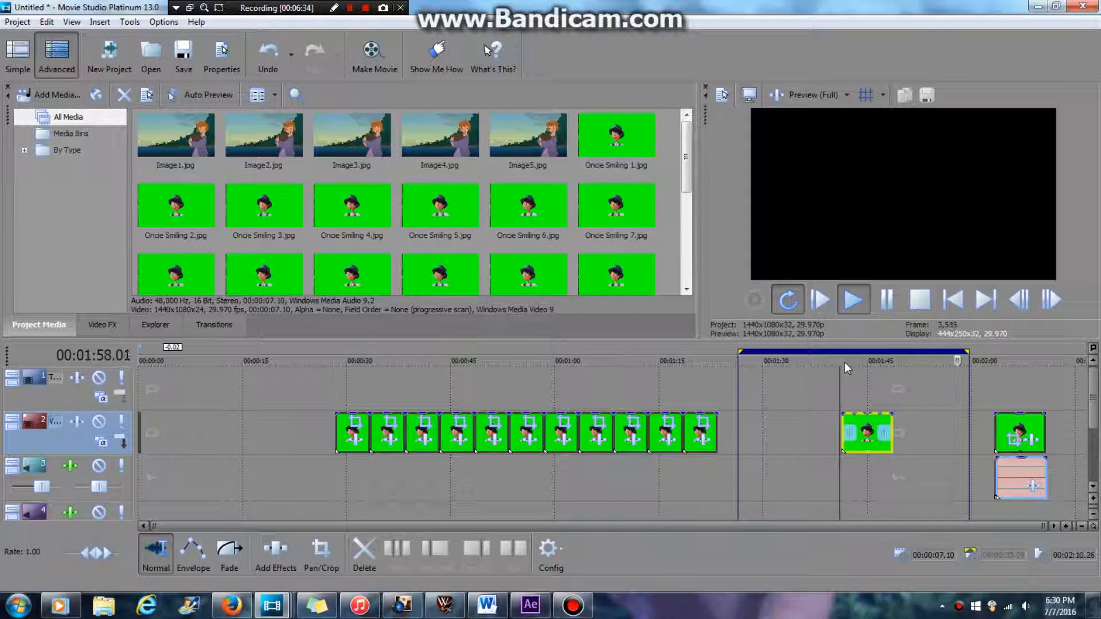
pyautogui.click(919, 300)
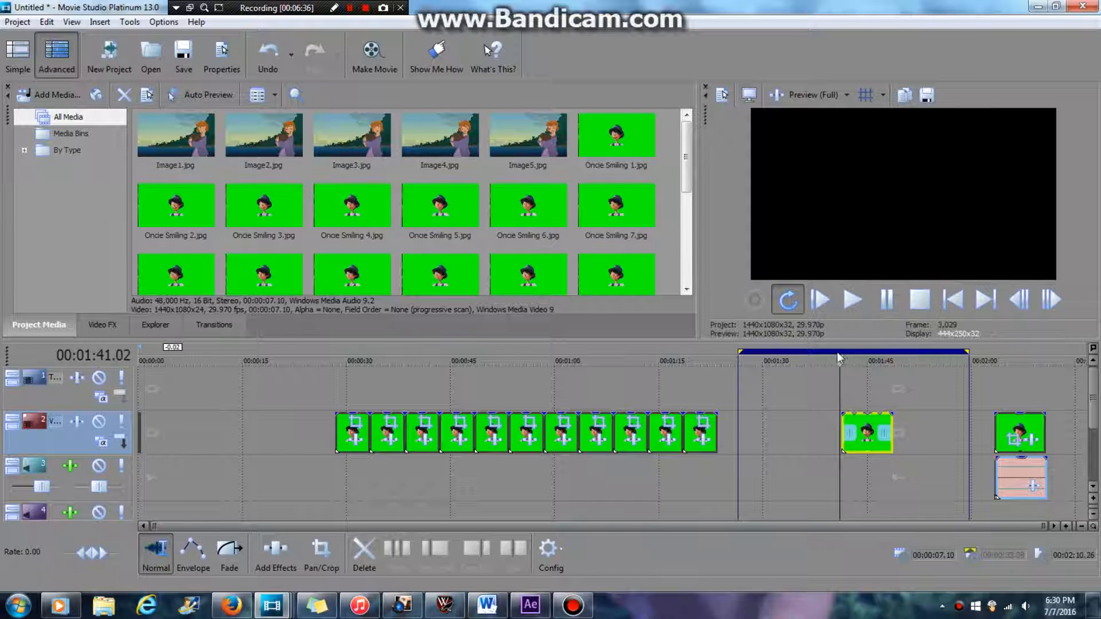
pyautogui.moveTo(838, 360); pyautogui.dragTo(485, 411)
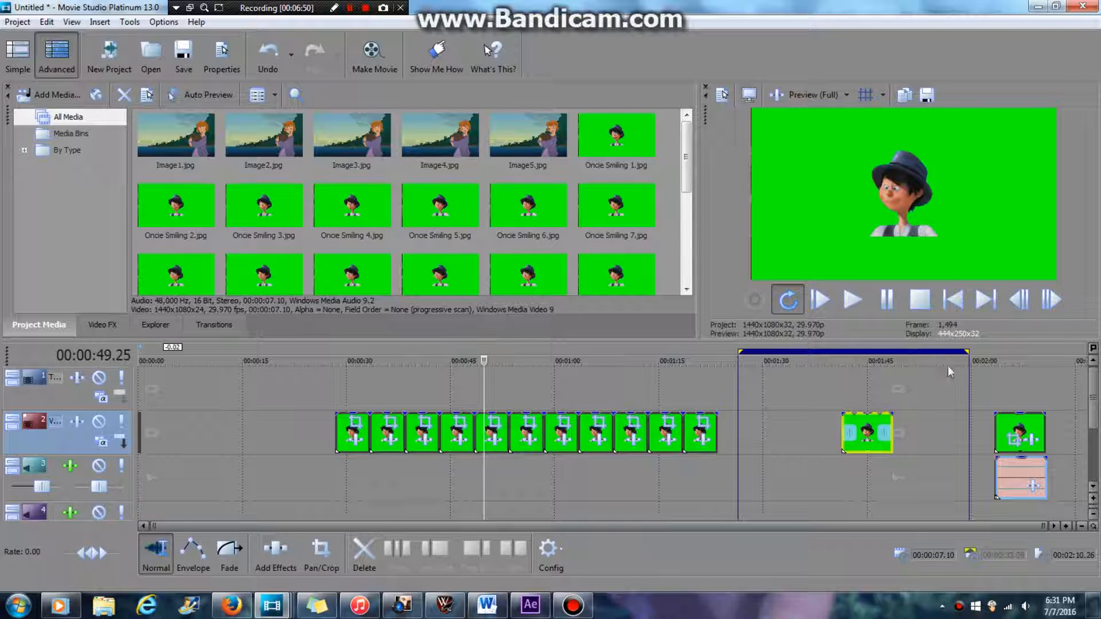